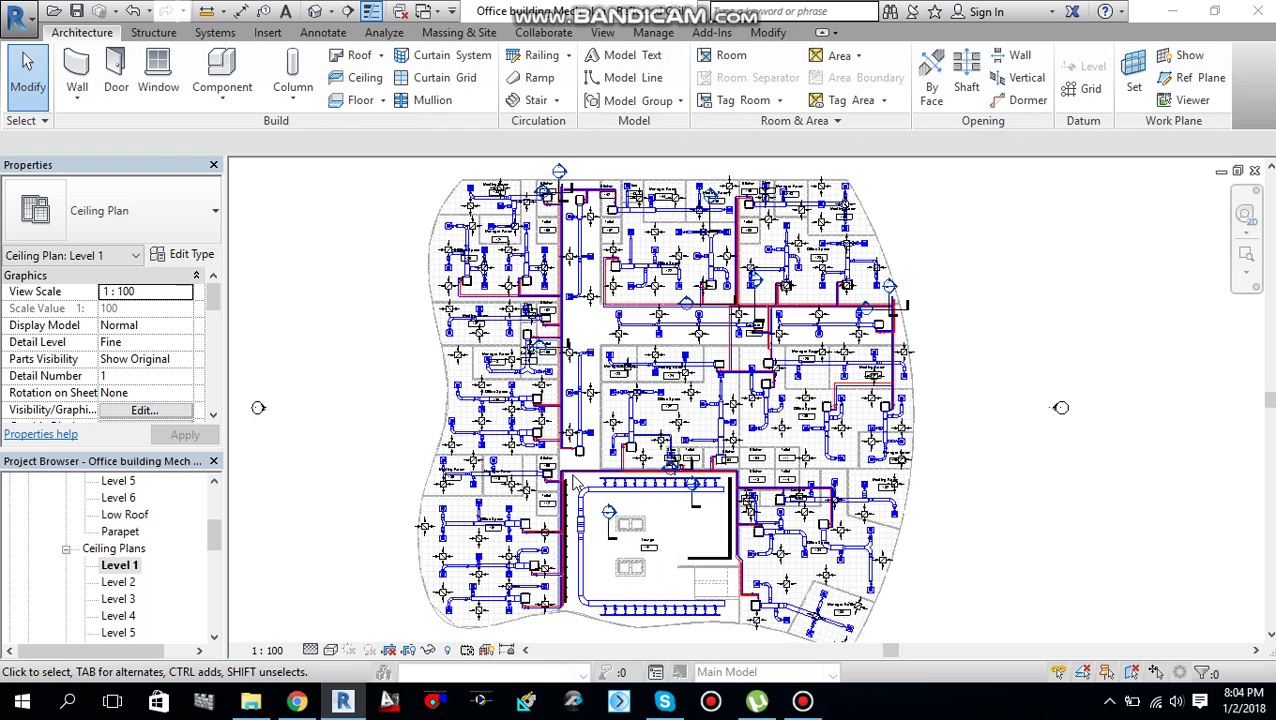
Step: Zoom and pan the Level 1 ceiling plan to frame the ducts in Office Space 101
scroll(575, 484, down, 1)
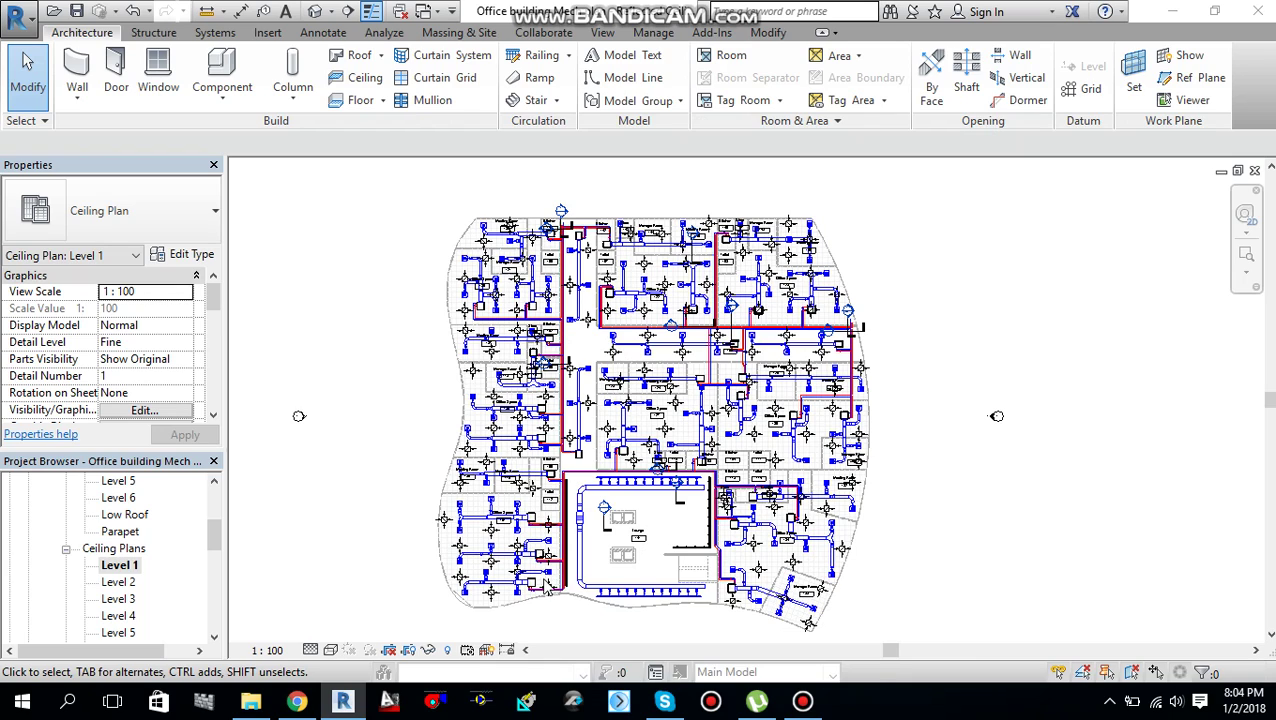
scroll(557, 583, down, 1)
scroll(557, 585, up, 1)
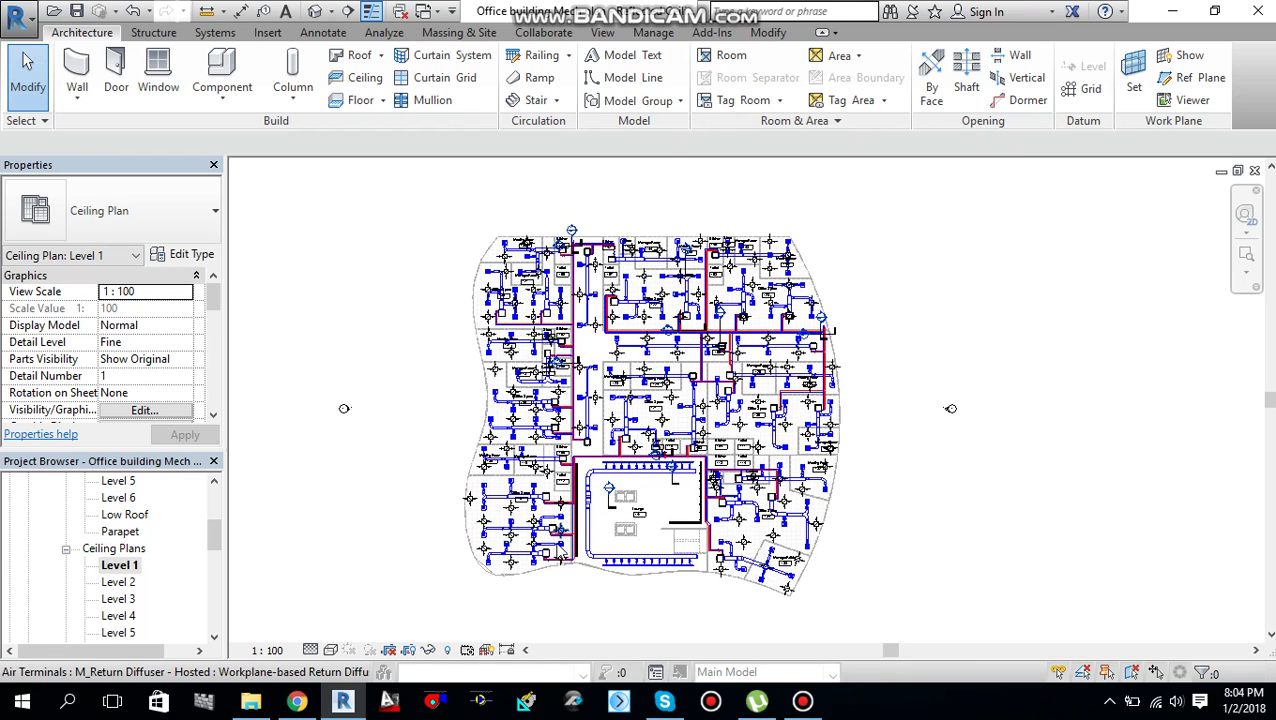
scroll(557, 583, up, 5)
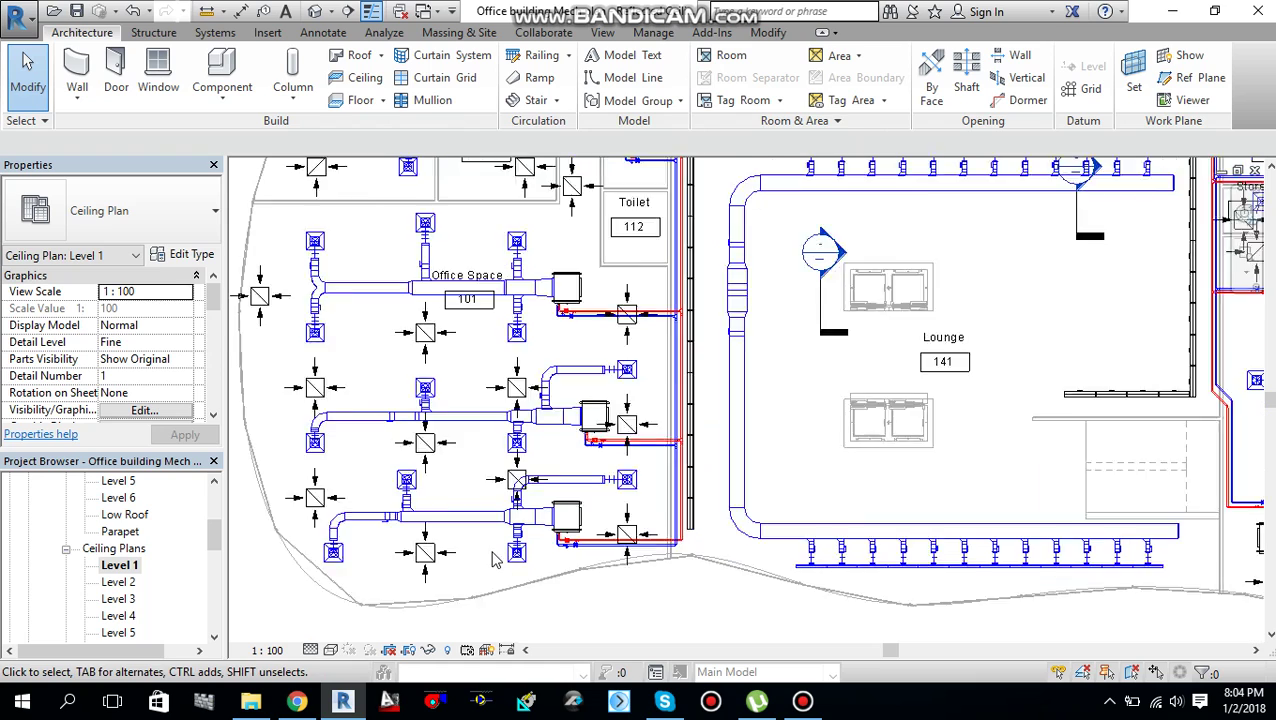
middle_drag(460, 404, 505, 432)
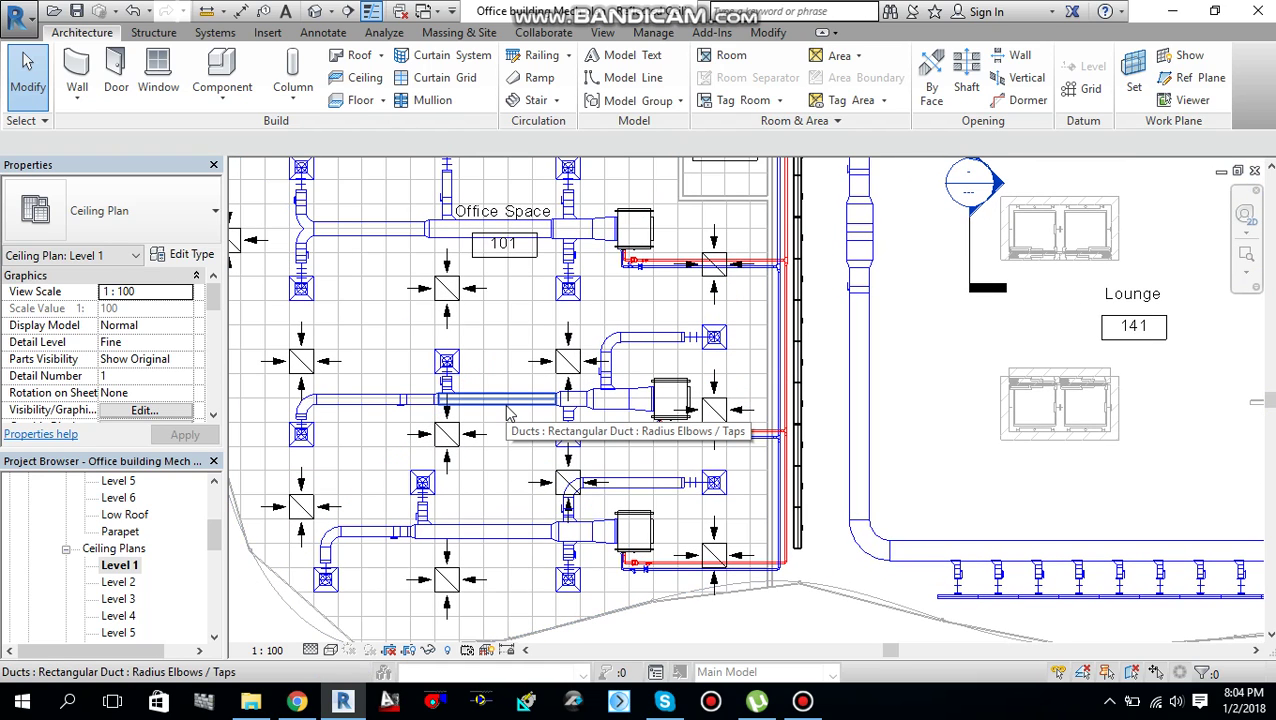
mouse_move(527, 433)
middle_down()
mouse_move(550, 456)
mouse_move(535, 457)
middle_up()
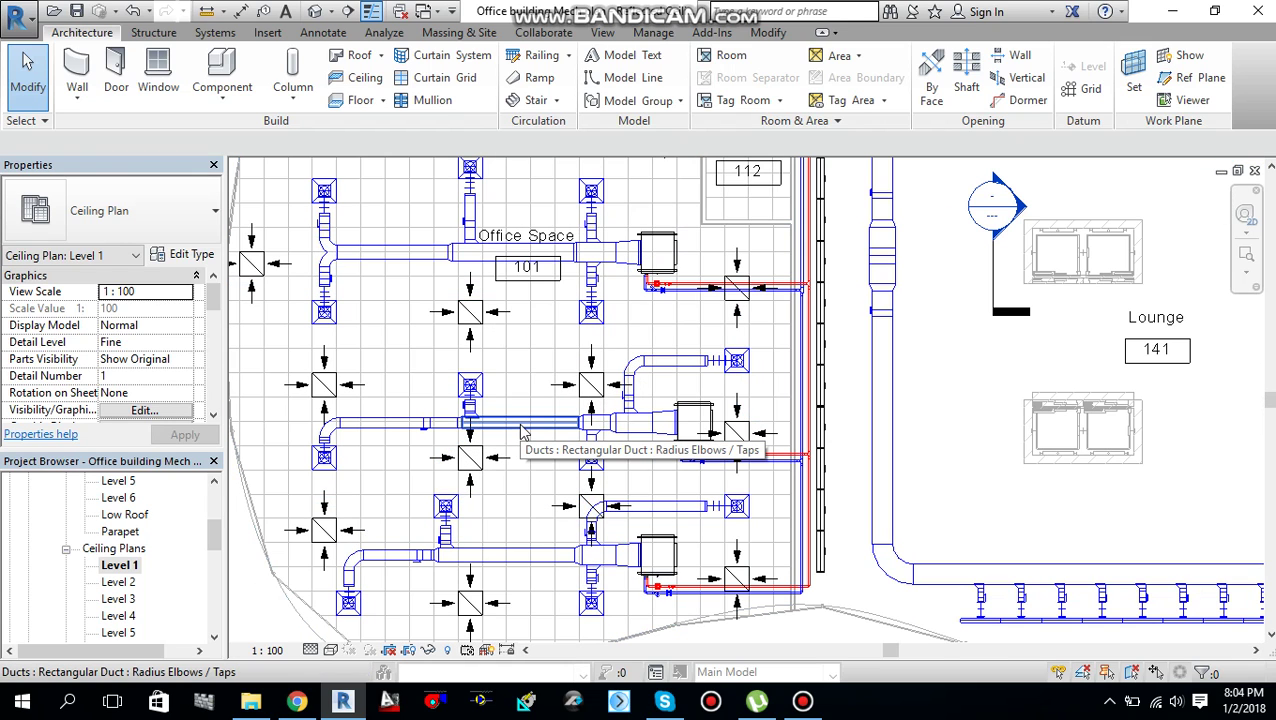
Step: Hide only the rectangular duct segment below Office Space 101 as an element in this view
click(520, 431)
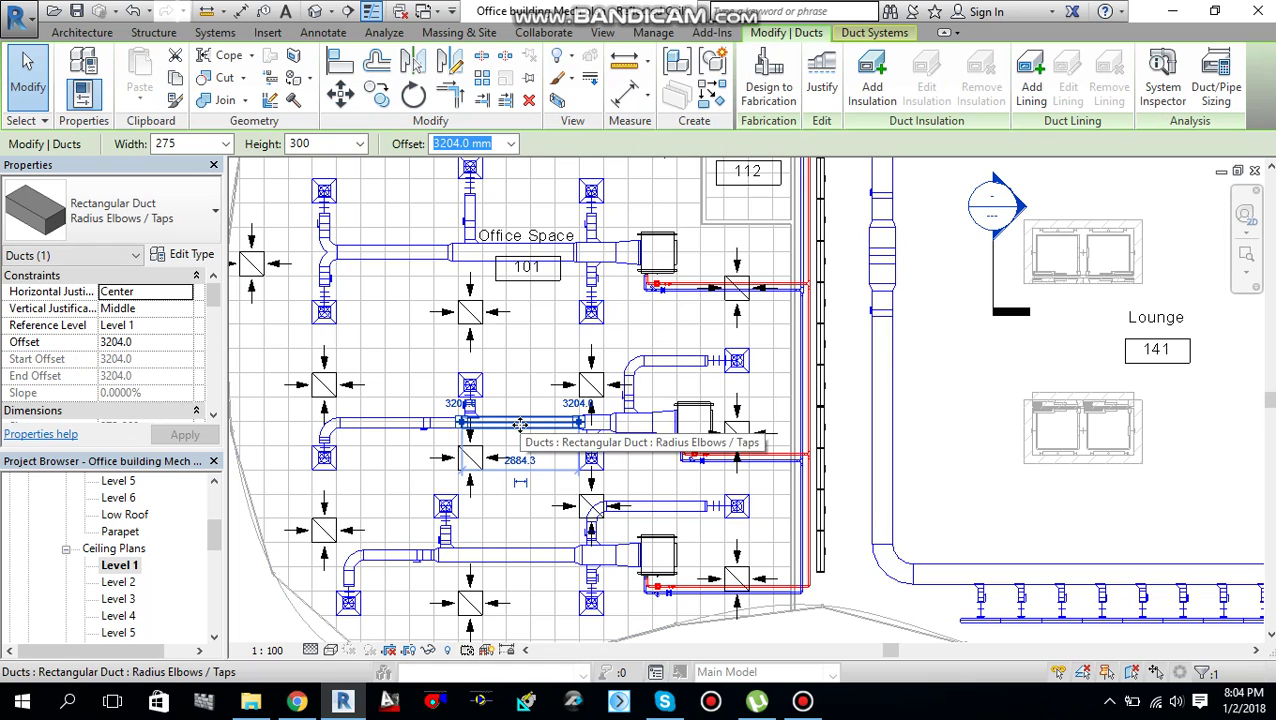
right_click(521, 432)
mouse_move(710, 104)
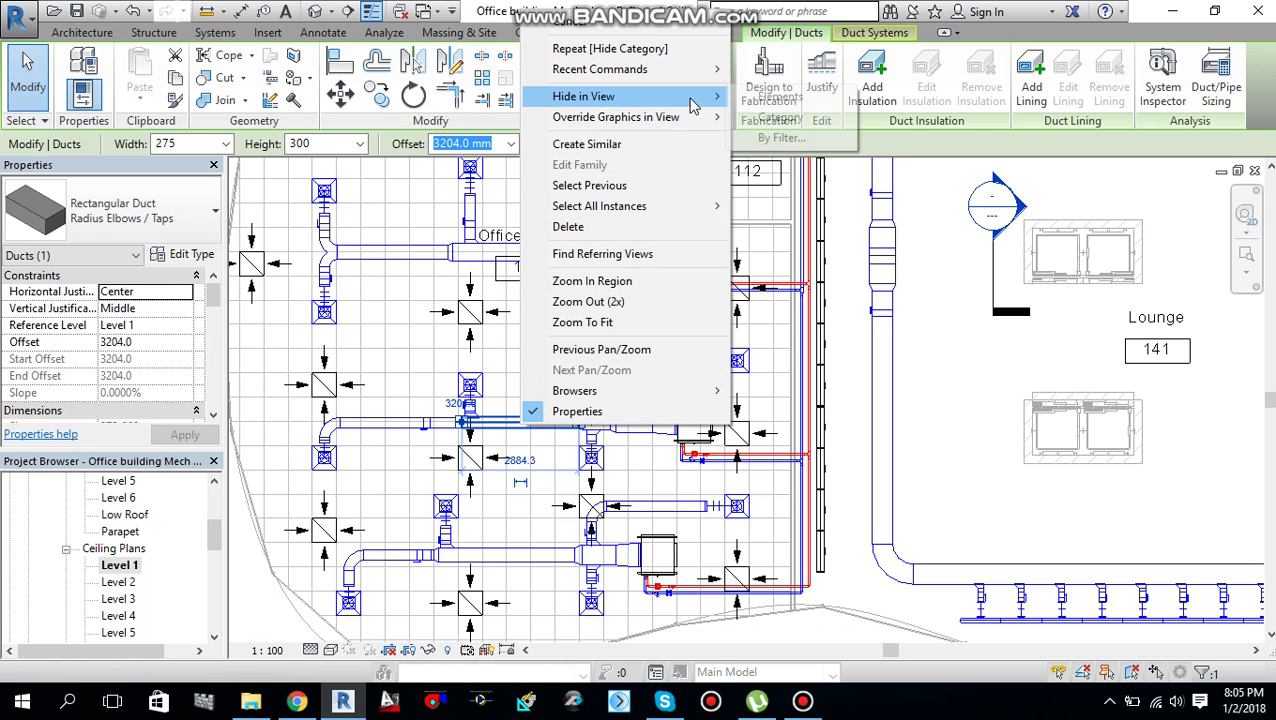
click(787, 104)
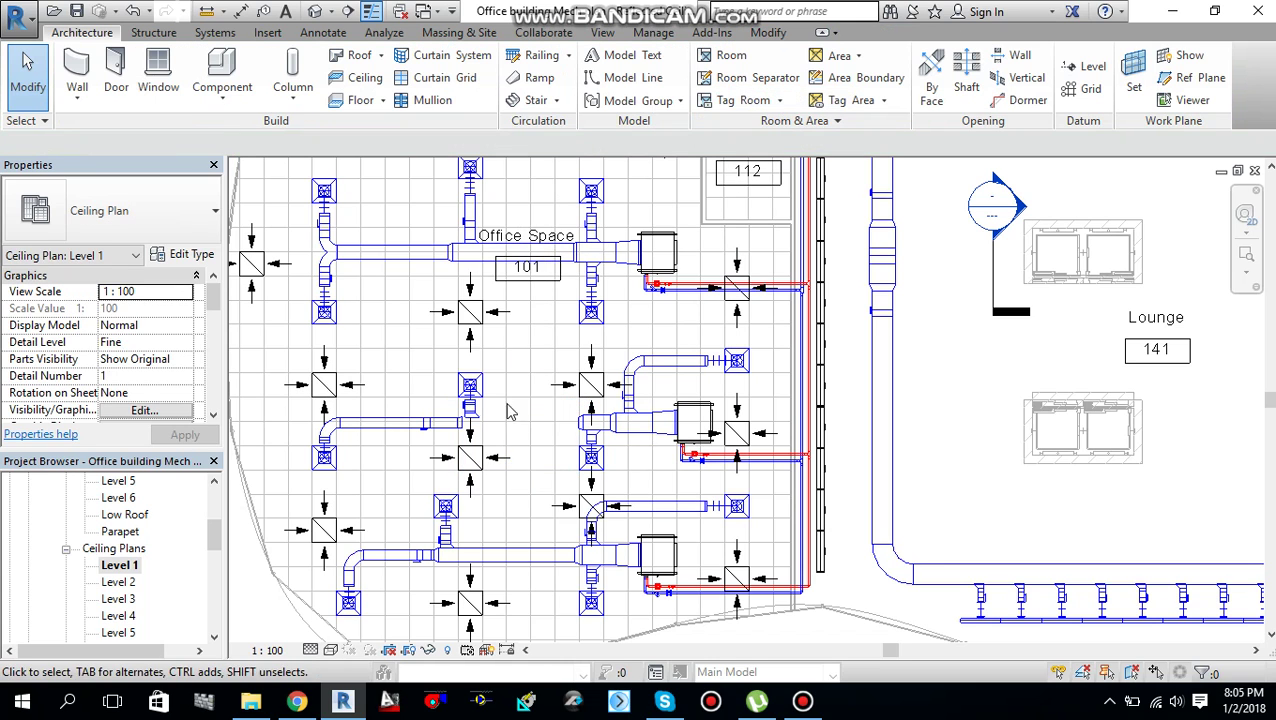
scroll(490, 416, up, 2)
scroll(490, 416, up, 2)
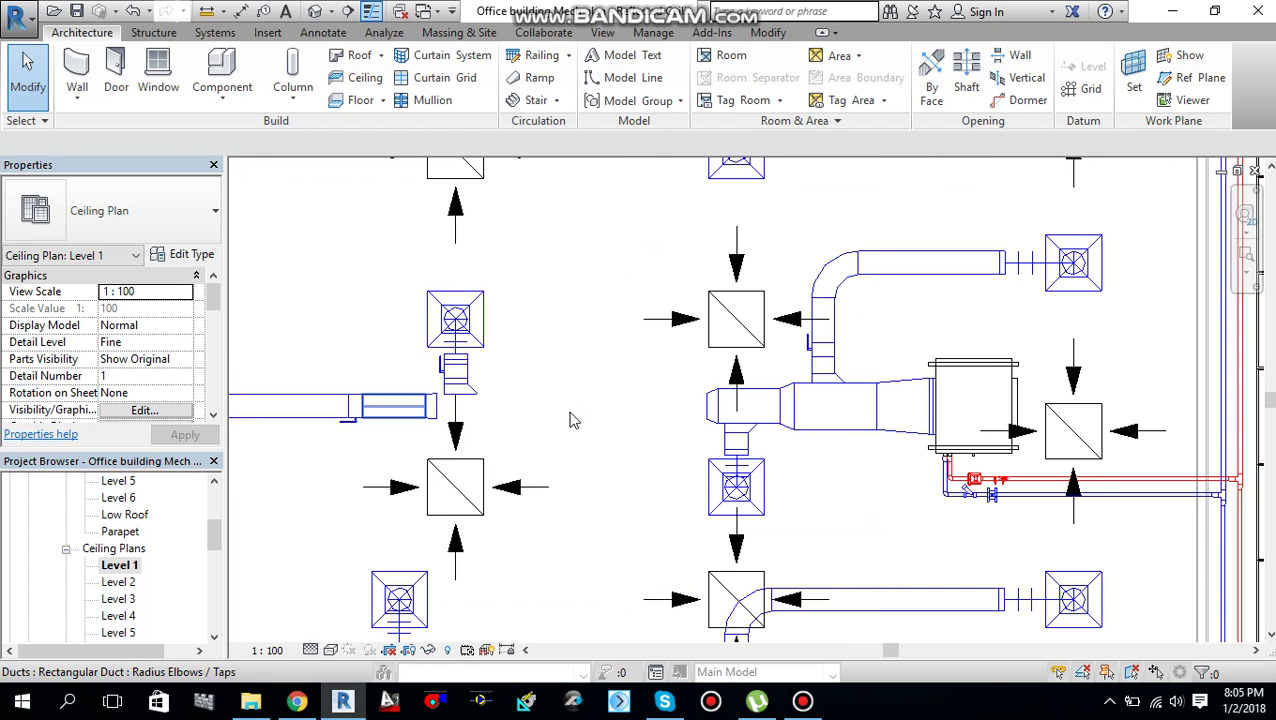
scroll(520, 435, down, 2)
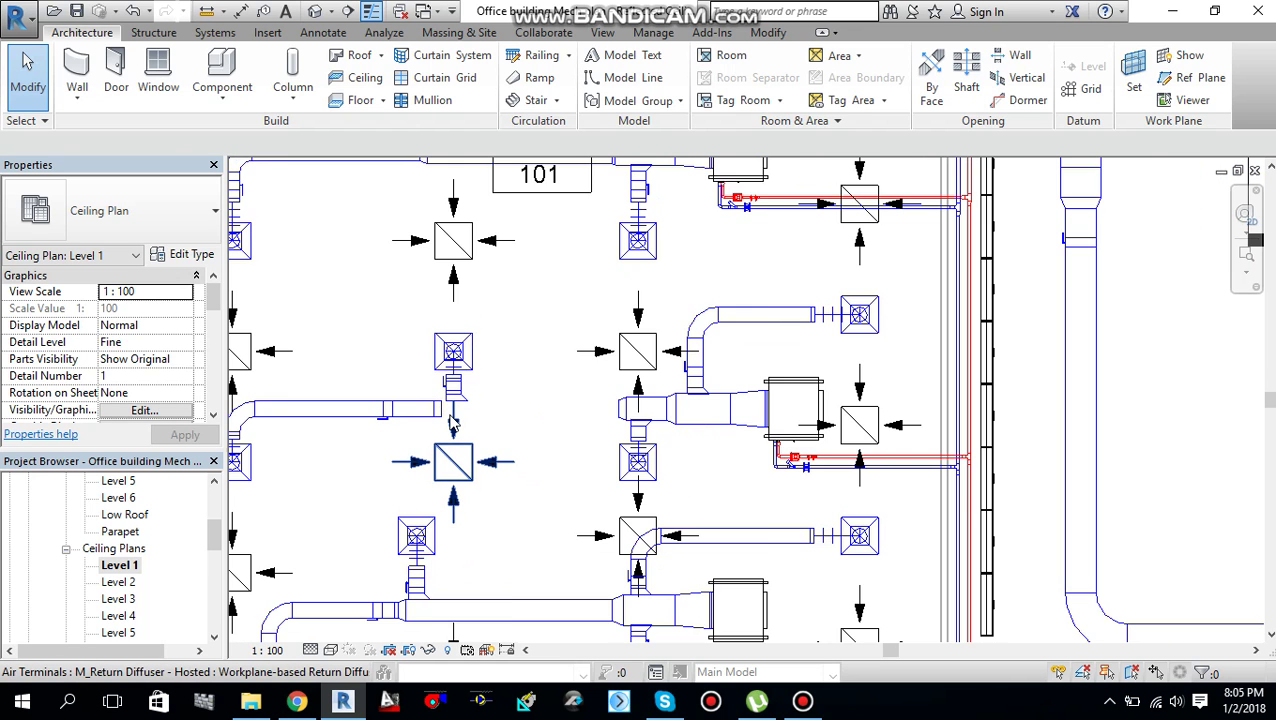
scroll(570, 447, down, 2)
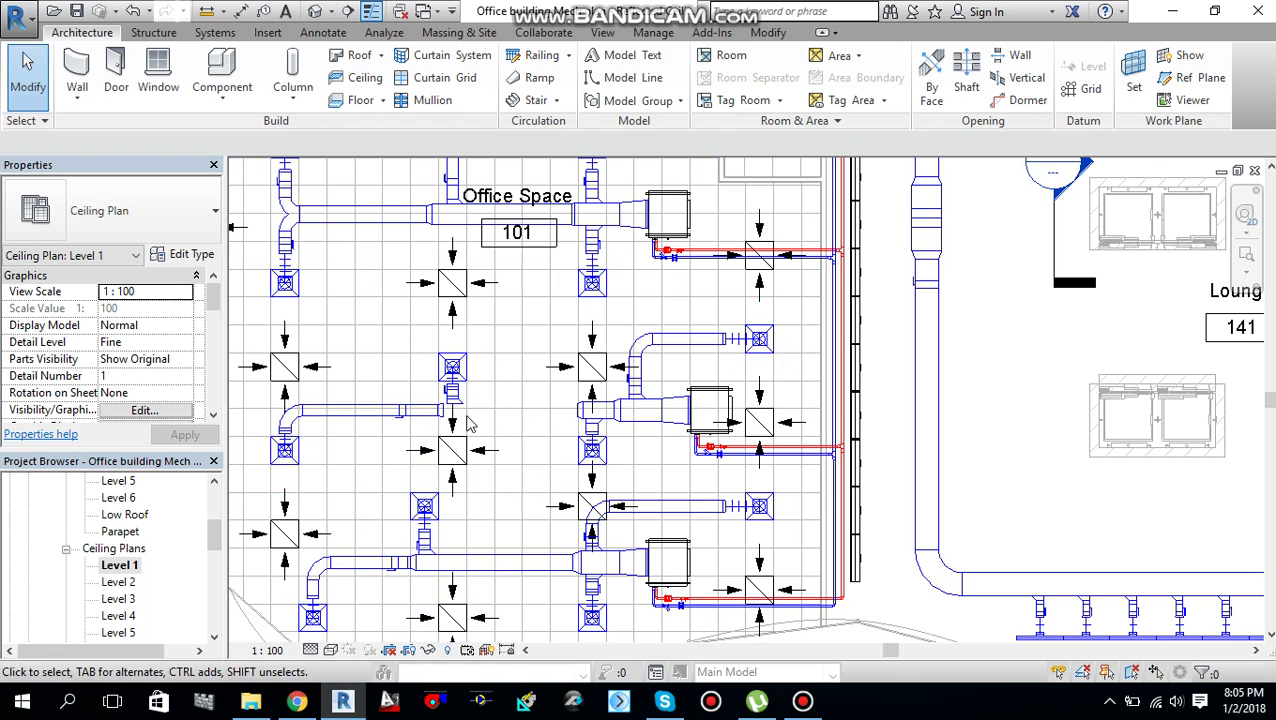
click(448, 652)
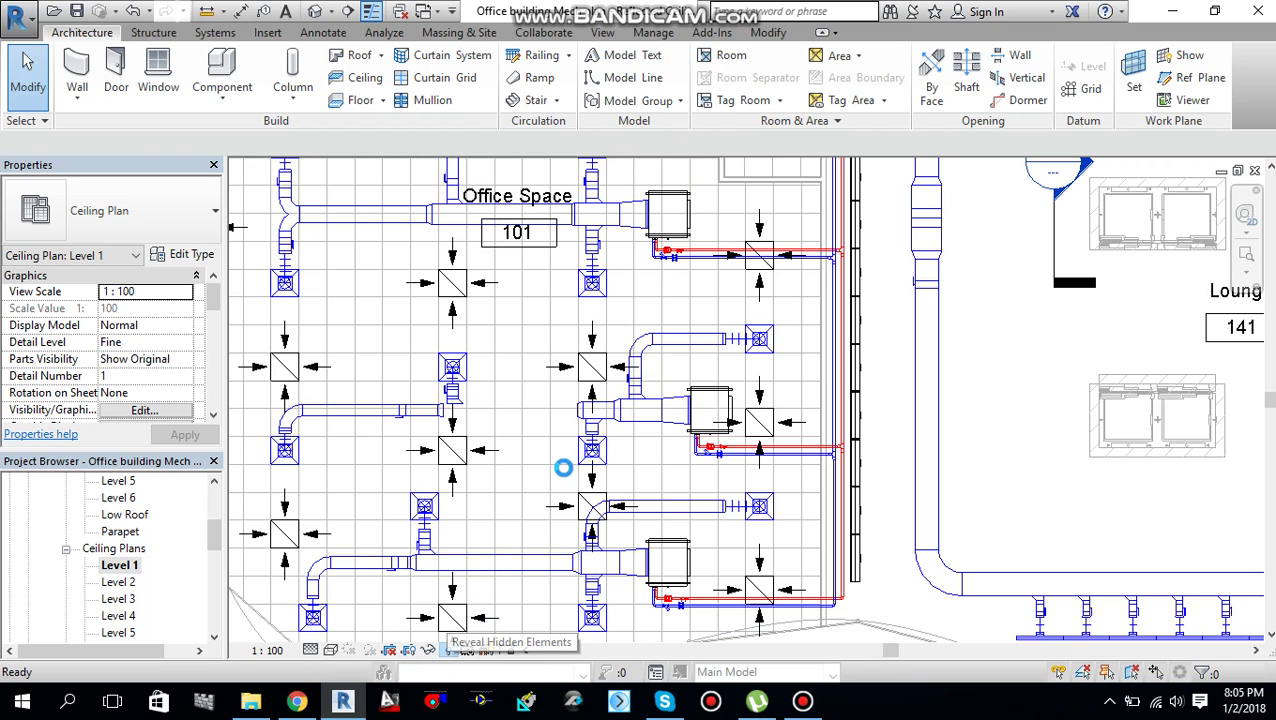
Step: Unhide the magenta-highlighted duct below Office Space 101 in this view
scroll(537, 432, down, 3)
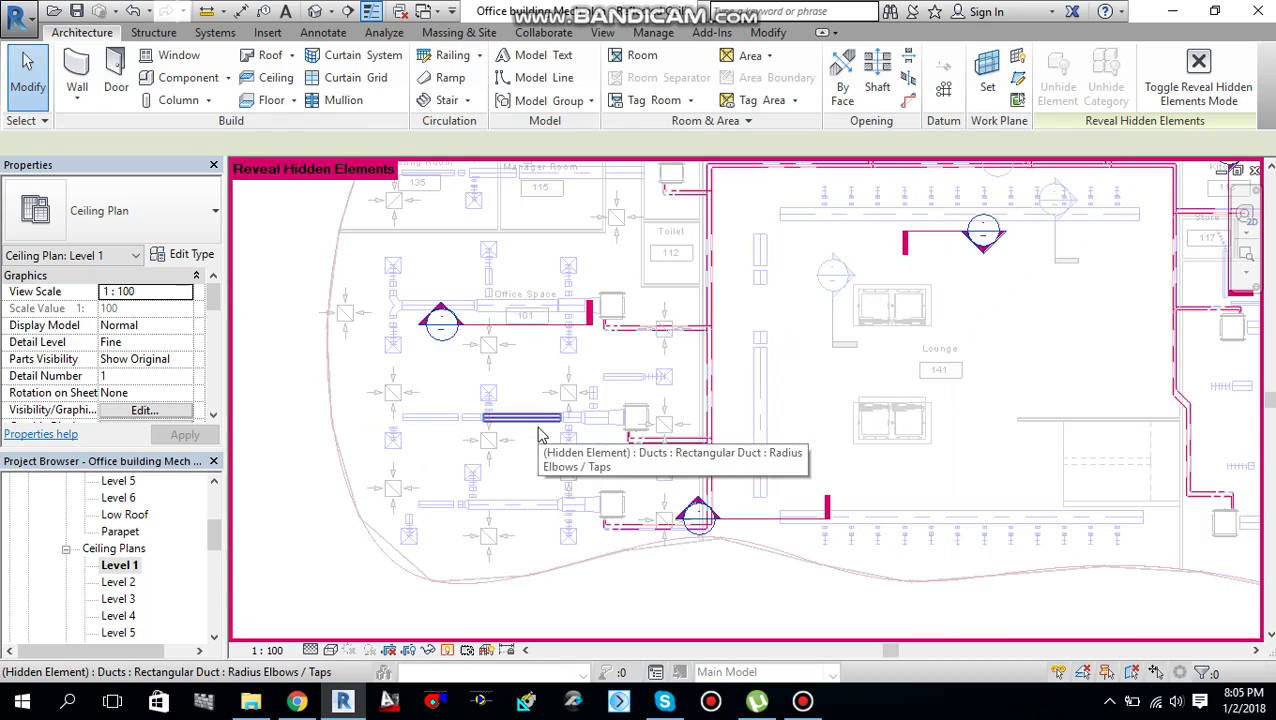
scroll(537, 432, up, 3)
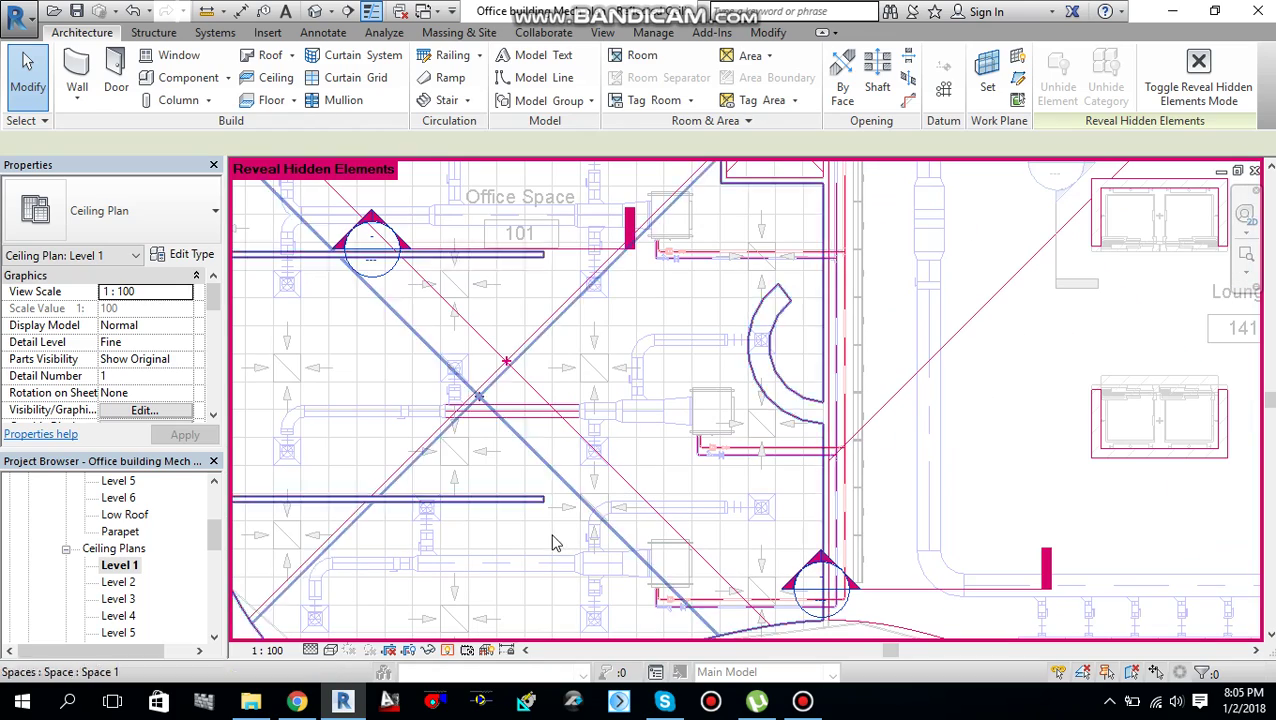
scroll(527, 437, down, 4)
scroll(527, 438, up, 4)
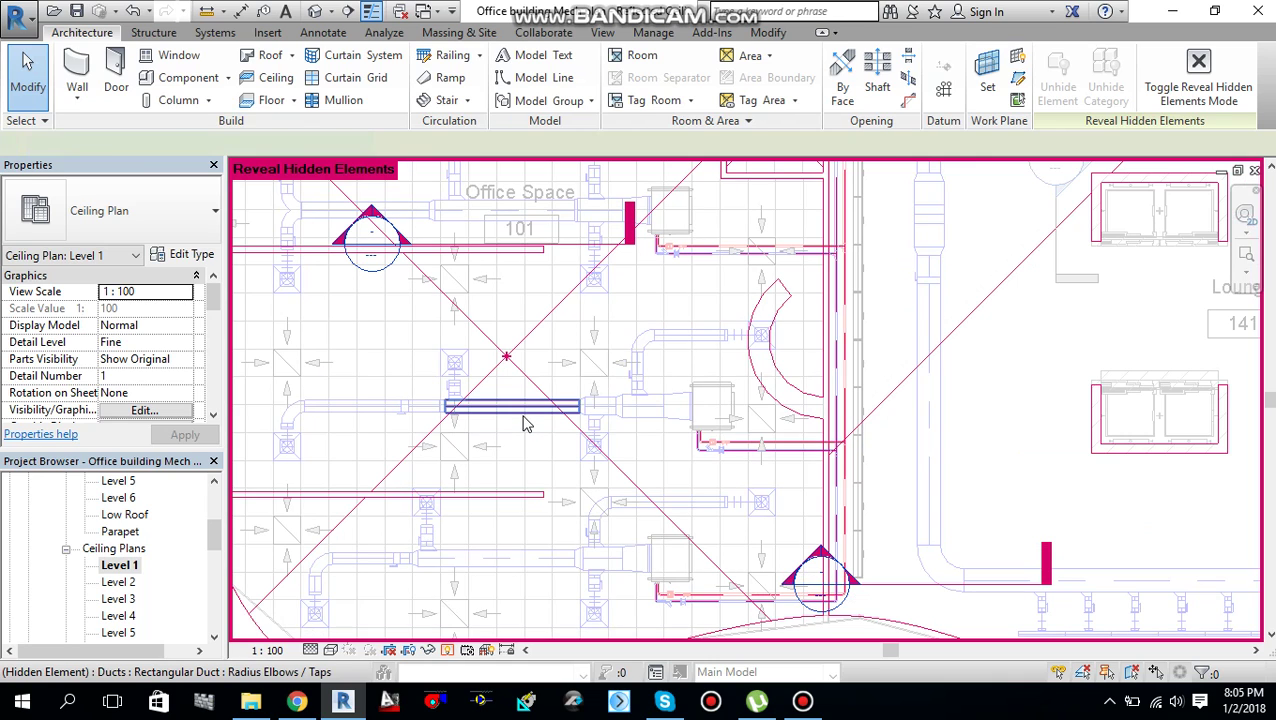
click(527, 423)
right_click(523, 421)
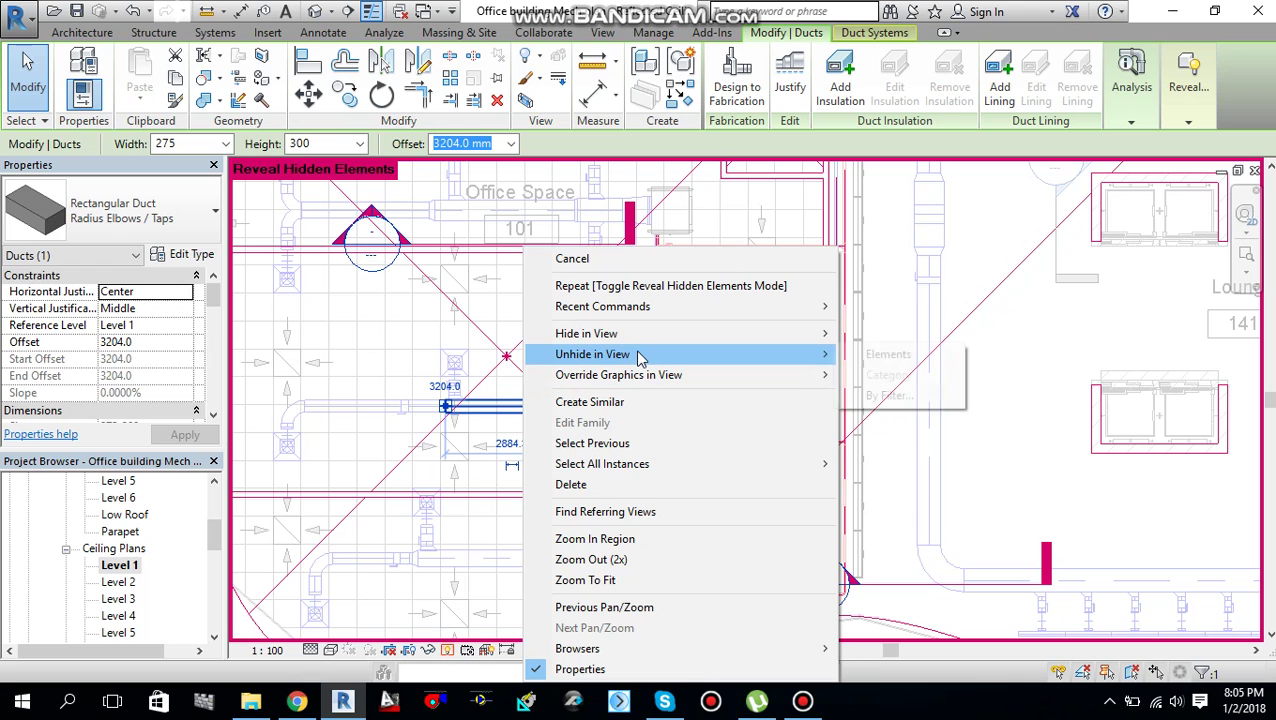
mouse_move(795, 356)
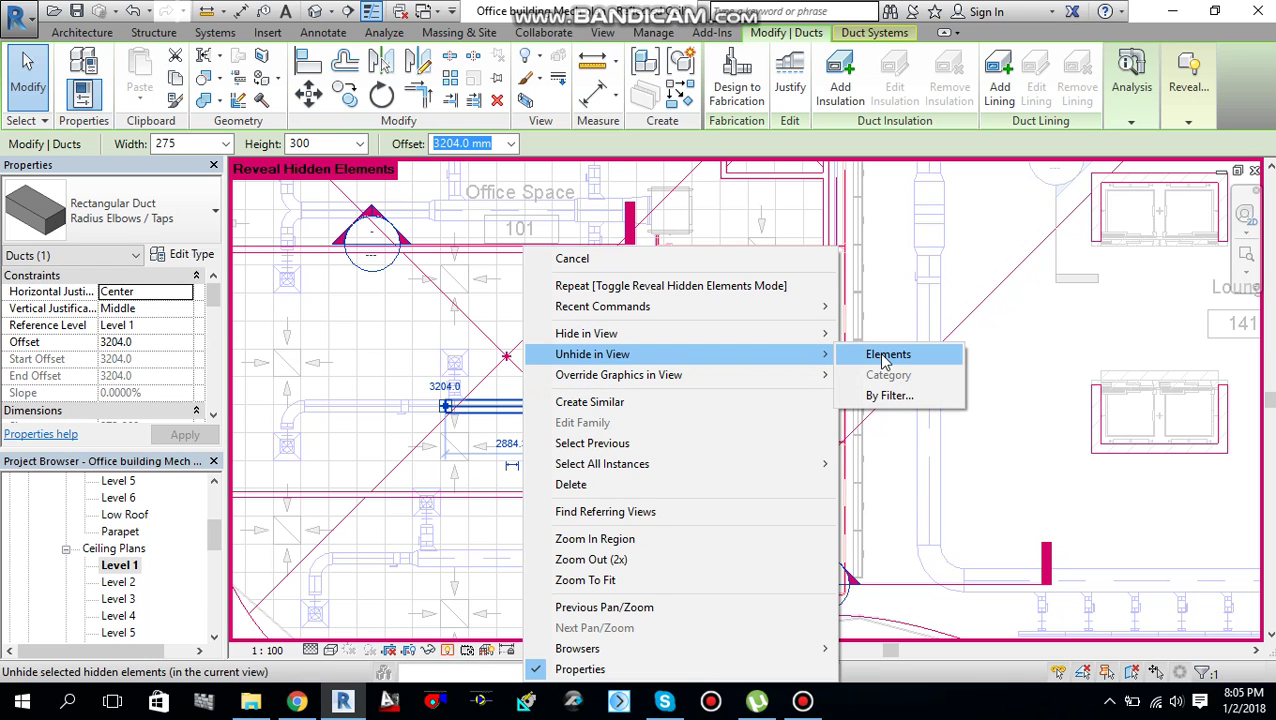
click(886, 356)
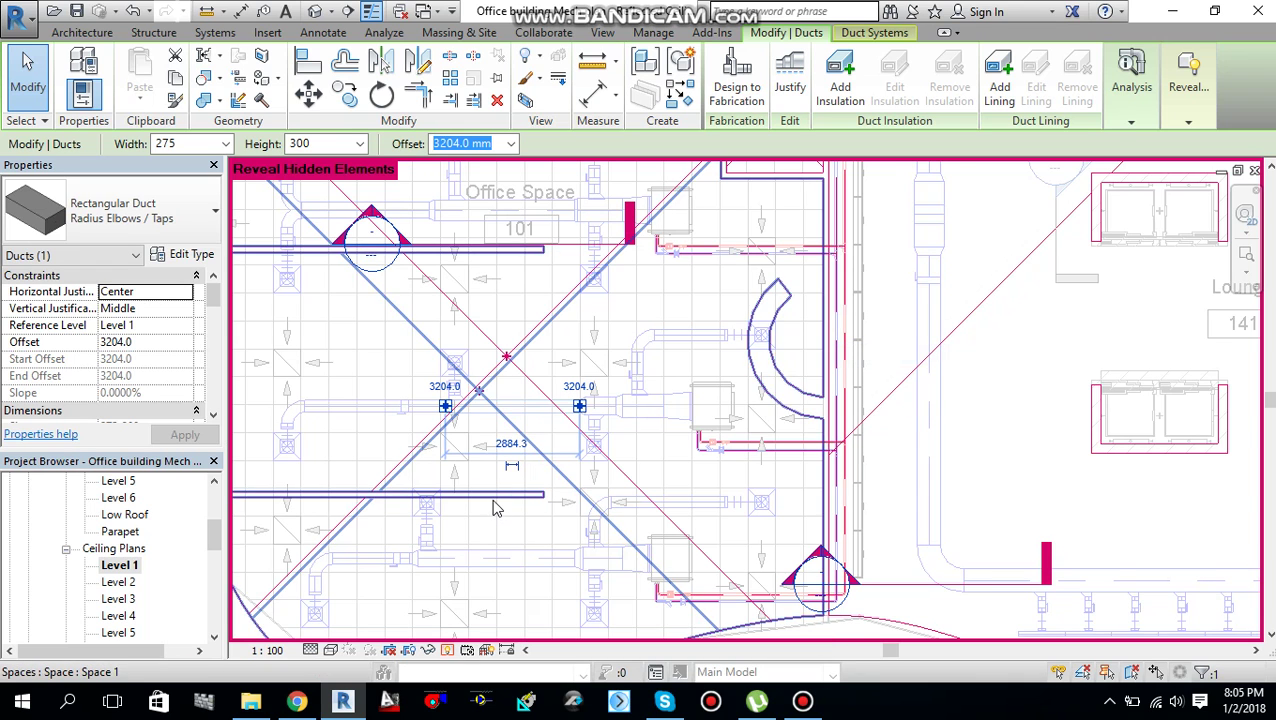
Step: Deselect the restored duct and exit reveal hidden elements mode with RH
scroll(500, 506, down, 5)
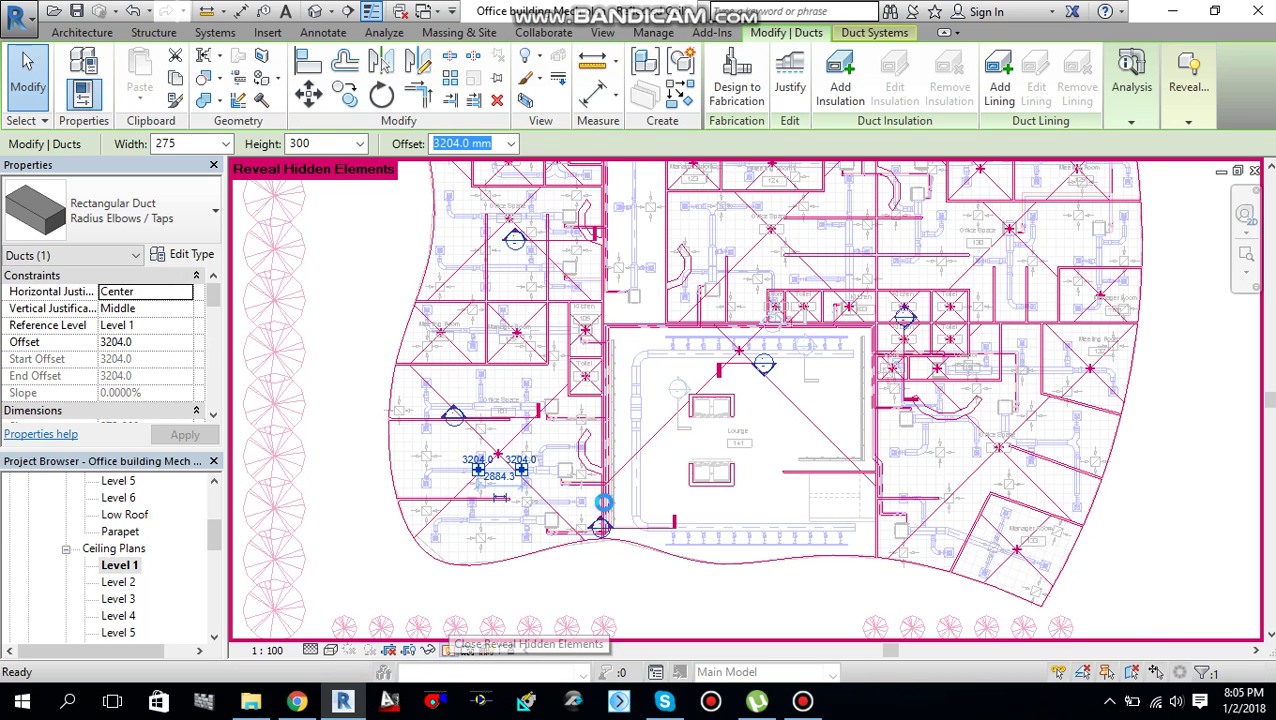
key(Escape)
key(r)
key(h)
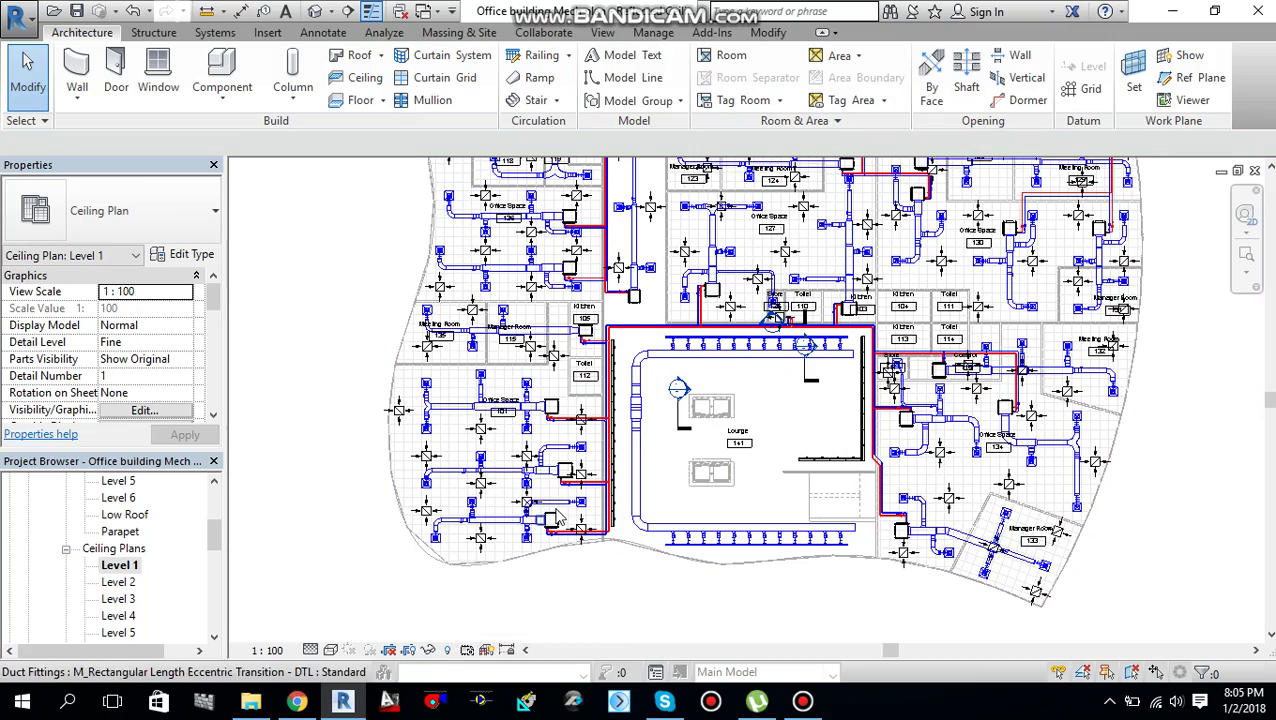
middle_drag(578, 487, 564, 524)
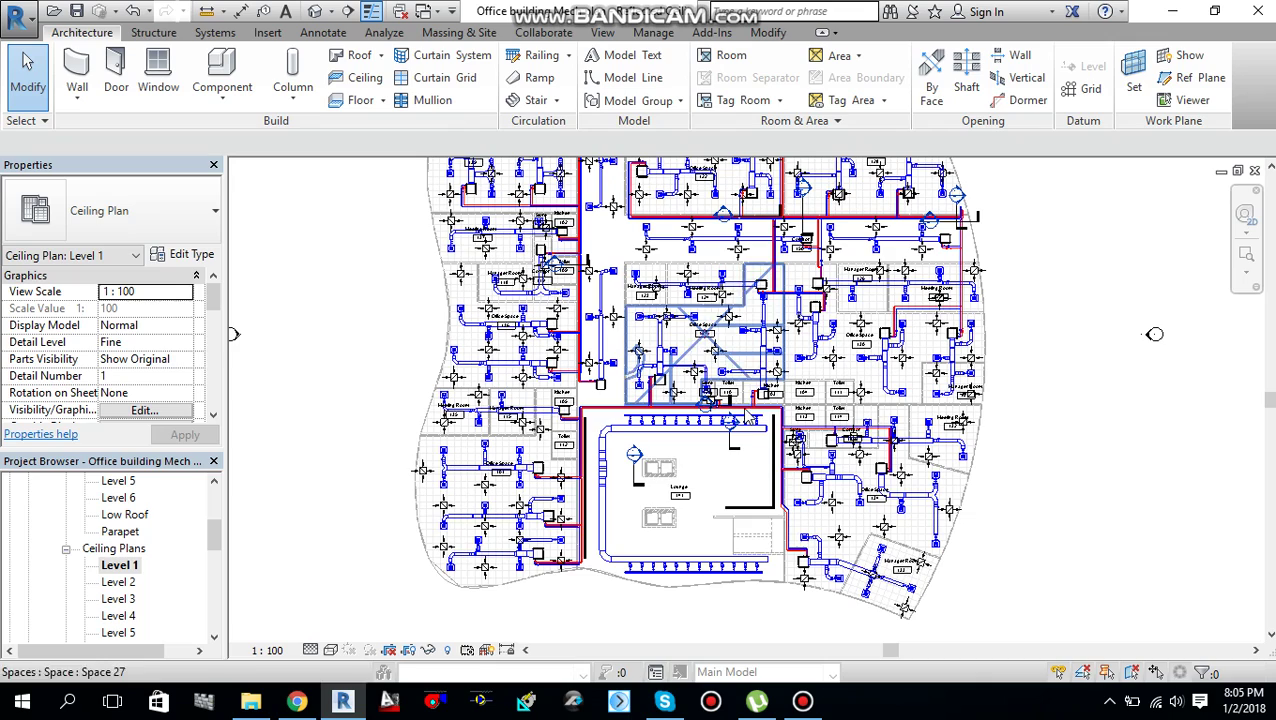
scroll(500, 530, up, 3)
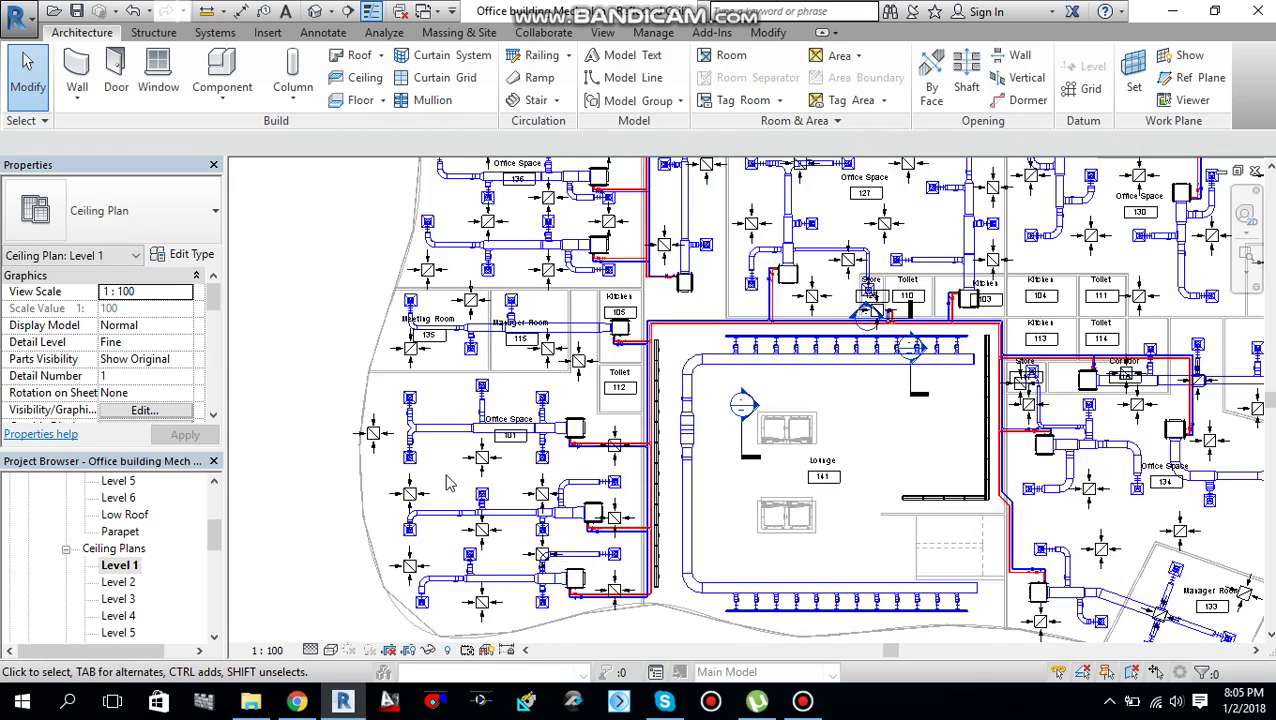
scroll(448, 484, up, 2)
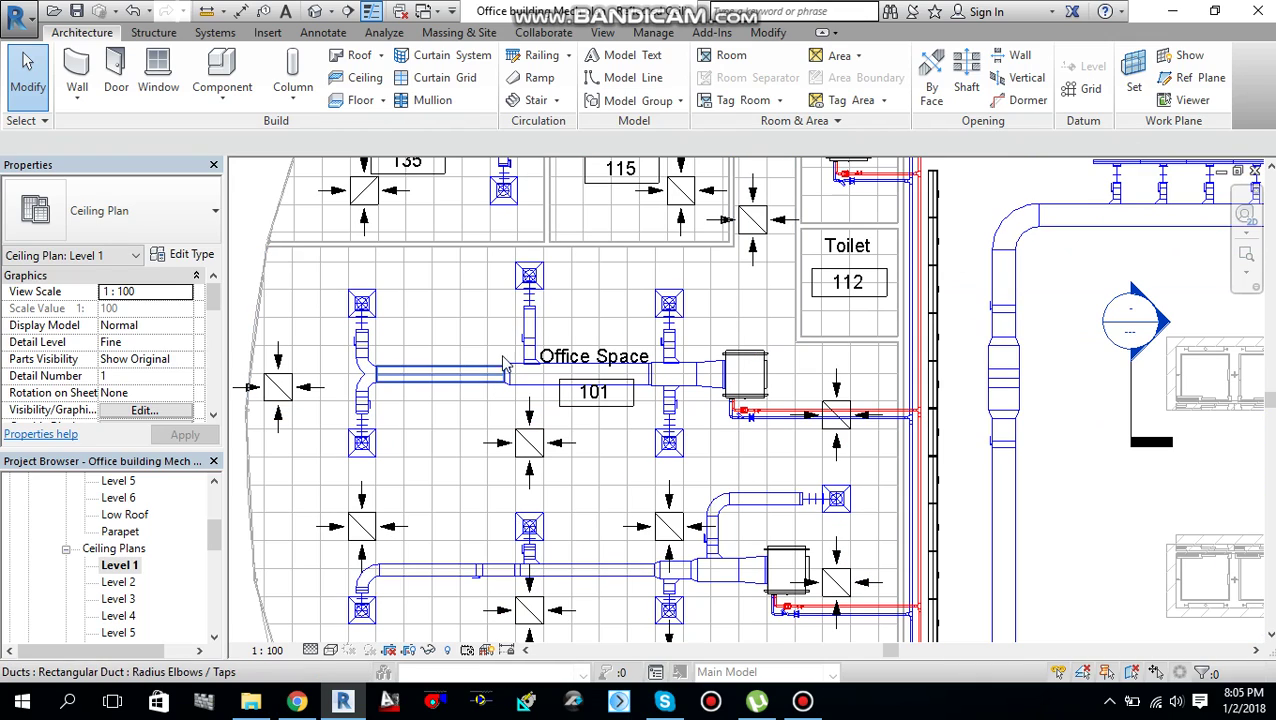
scroll(485, 395, up, 2)
middle_drag(481, 413, 507, 408)
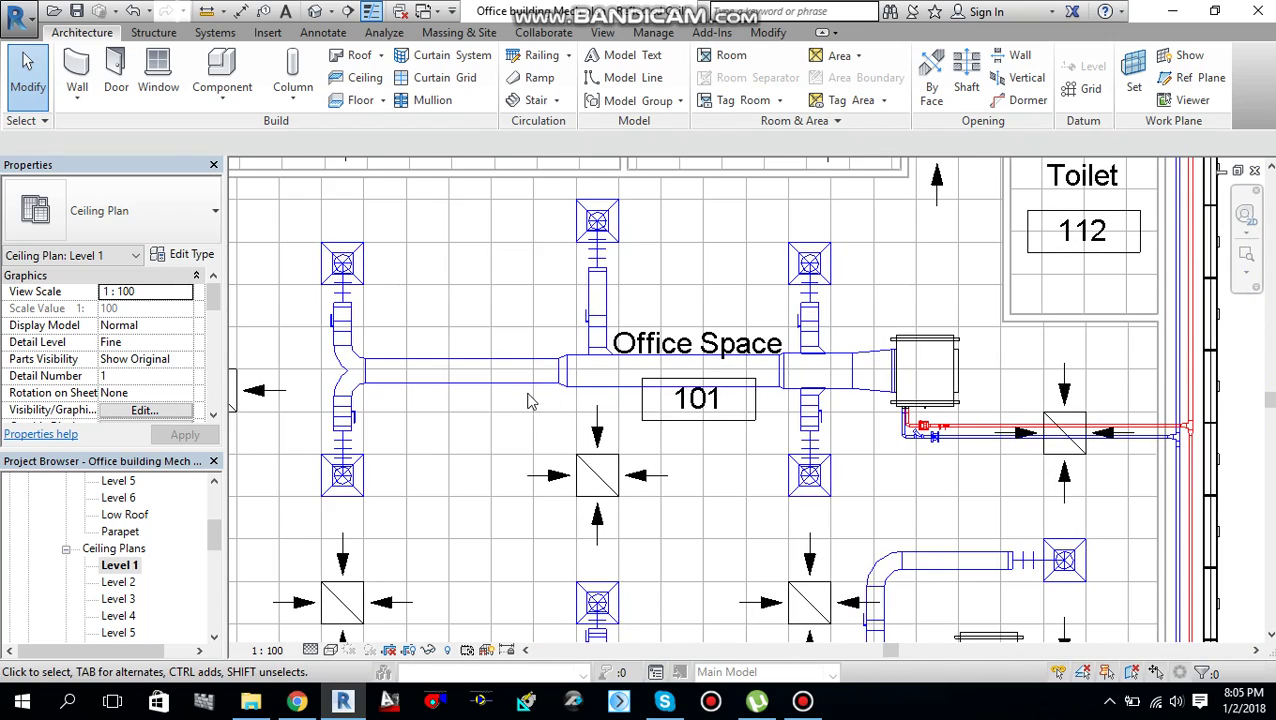
scroll(527, 400, down, 7)
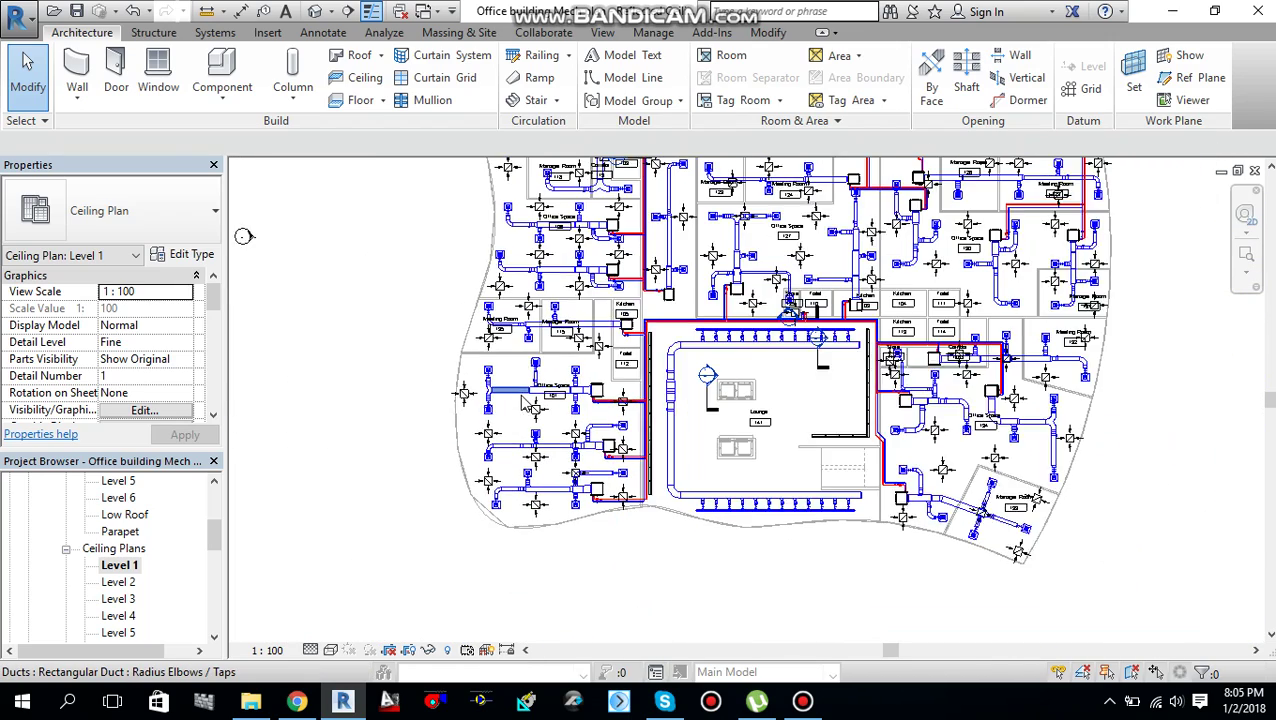
middle_drag(588, 402, 558, 440)
scroll(558, 440, down, 2)
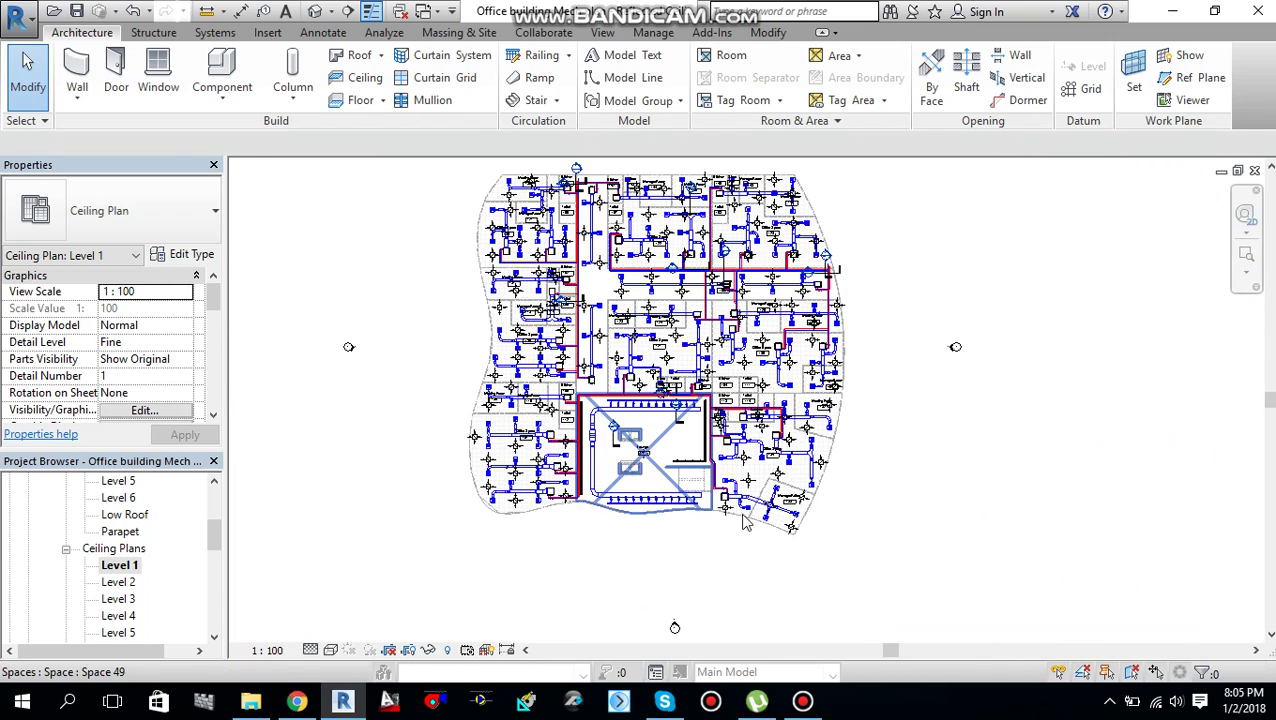
middle_drag(712, 524, 725, 563)
drag(845, 595, 442, 188)
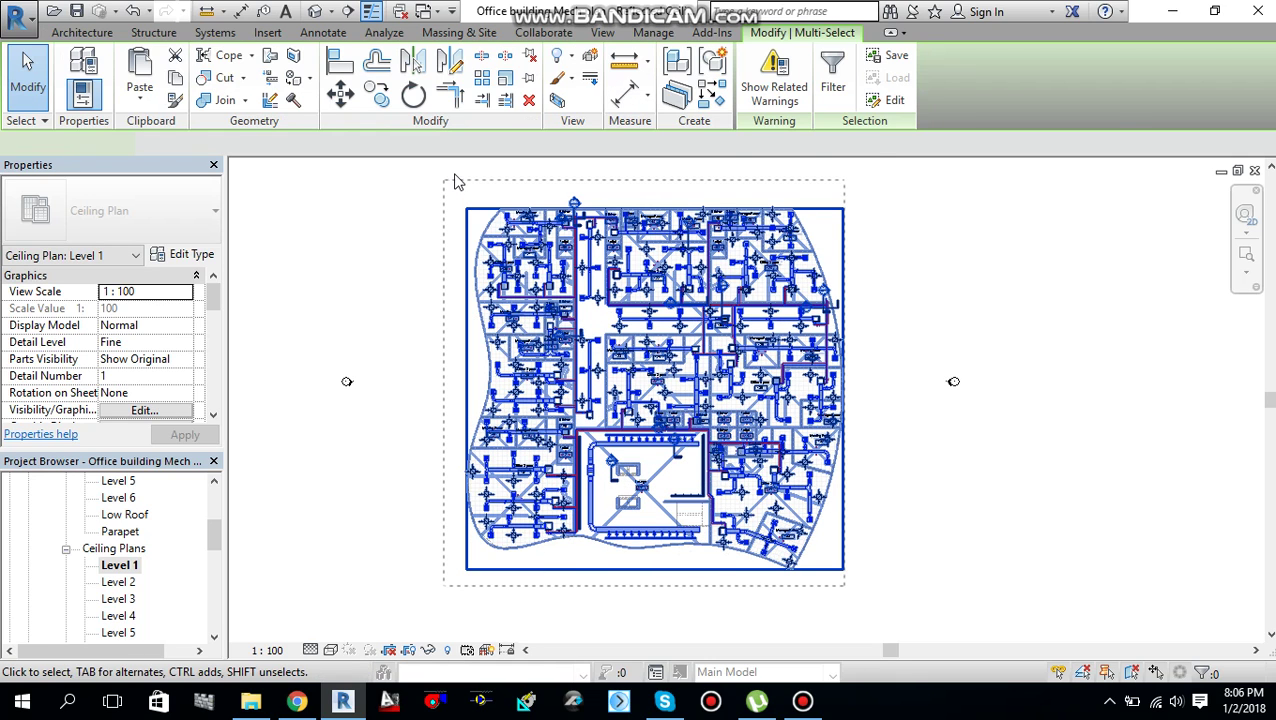
Step: In Filter, uncheck Air Terminals, Mechanical Equipment, pipe categories, RVT Links, Space Tags, Spaces and Views
click(830, 82)
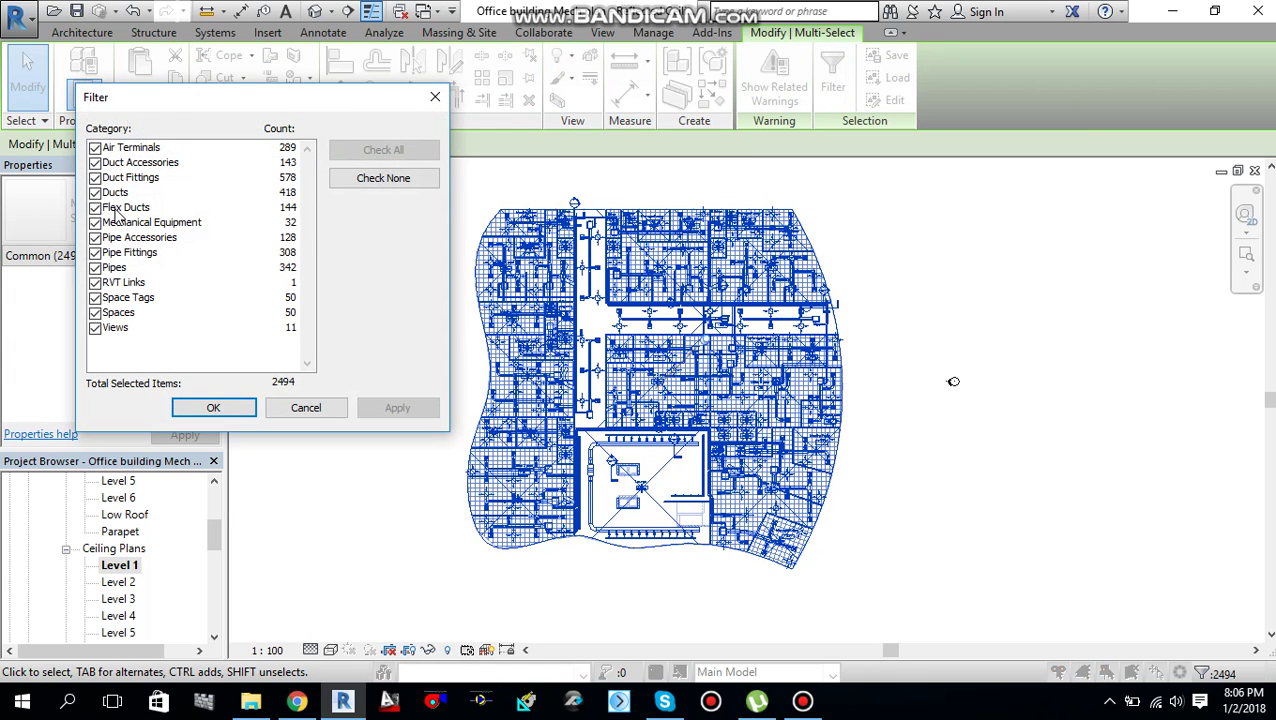
click(95, 148)
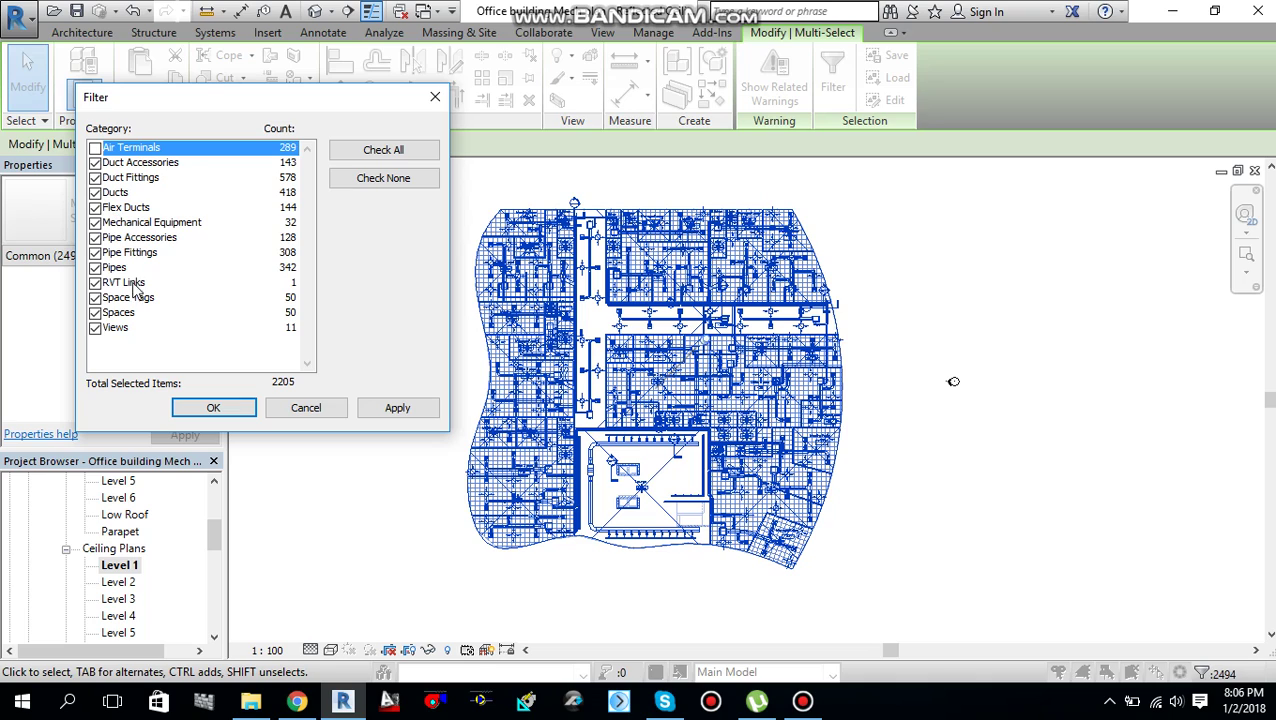
click(95, 223)
click(95, 238)
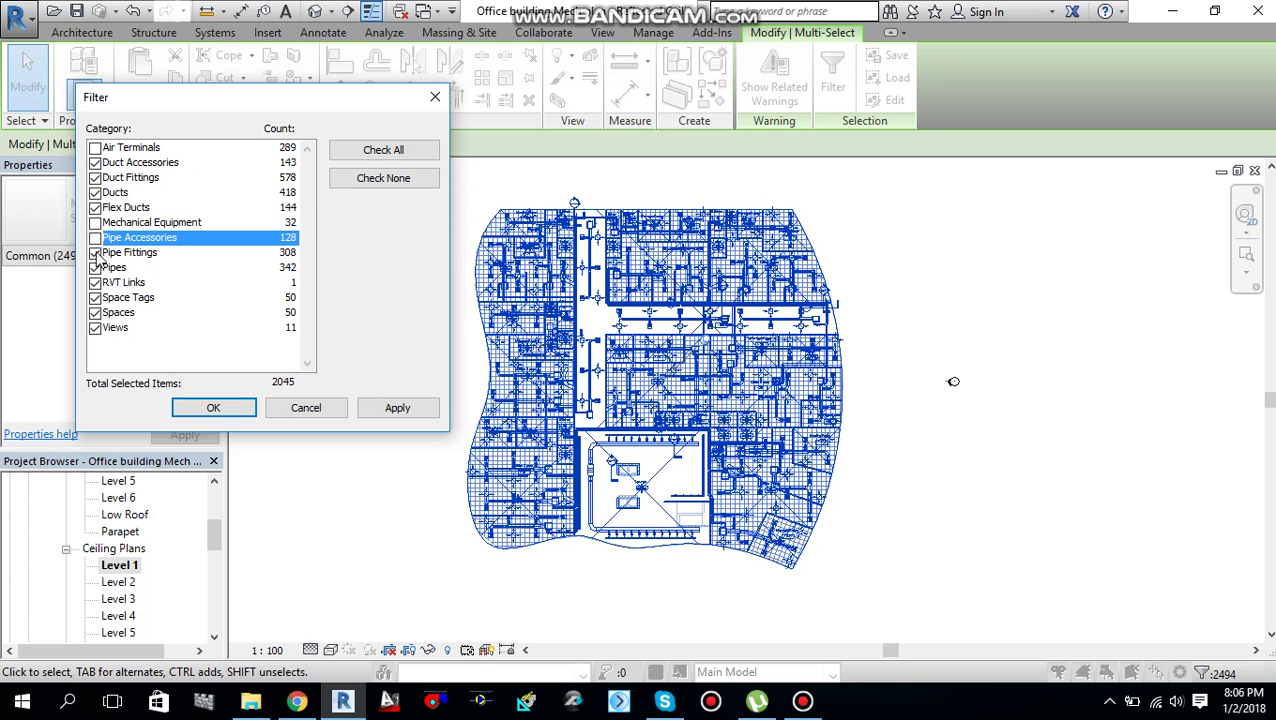
click(95, 253)
click(95, 268)
click(95, 283)
click(95, 298)
click(95, 313)
click(95, 328)
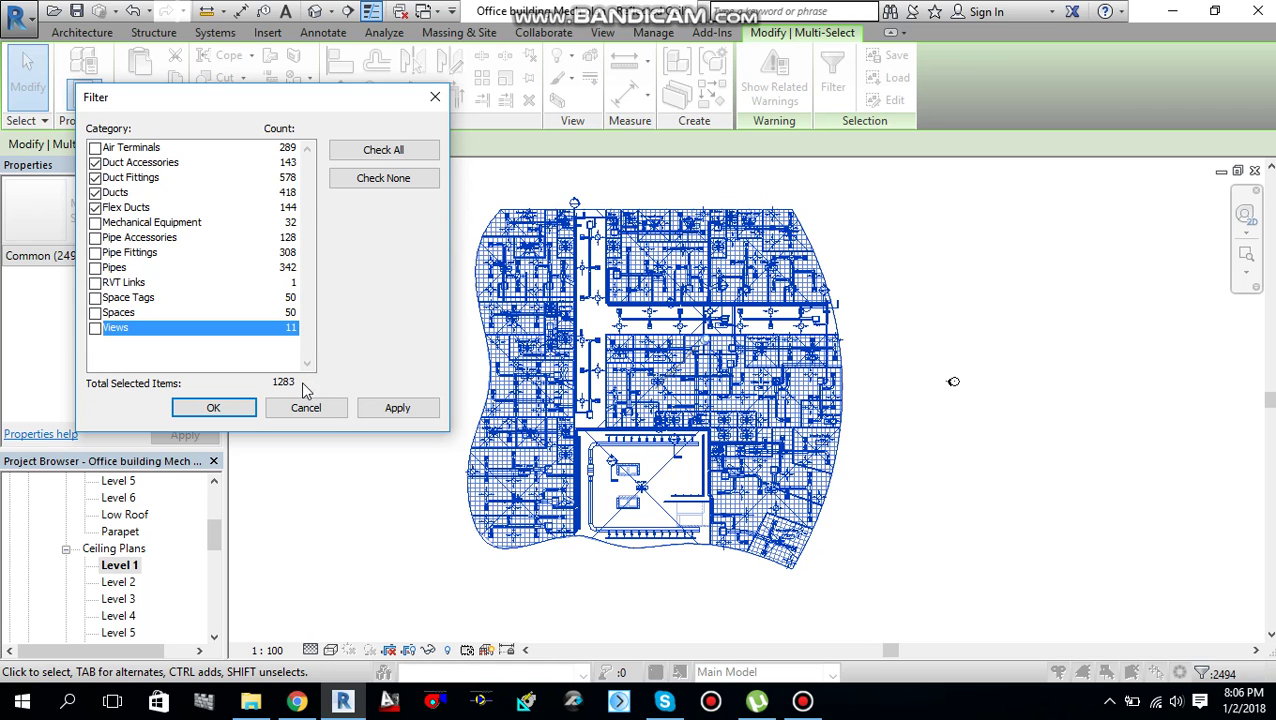
Step: Confirm the duct-only selection and hide the whole duct category in this view
click(213, 408)
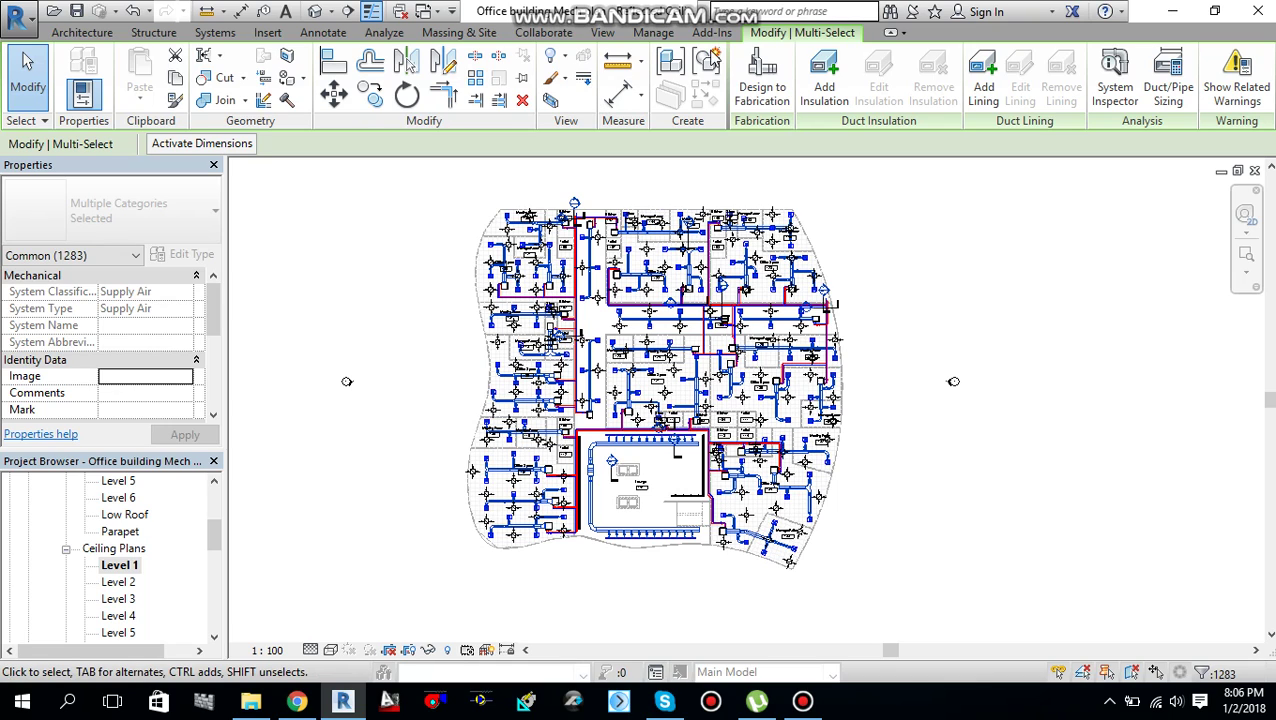
click(556, 58)
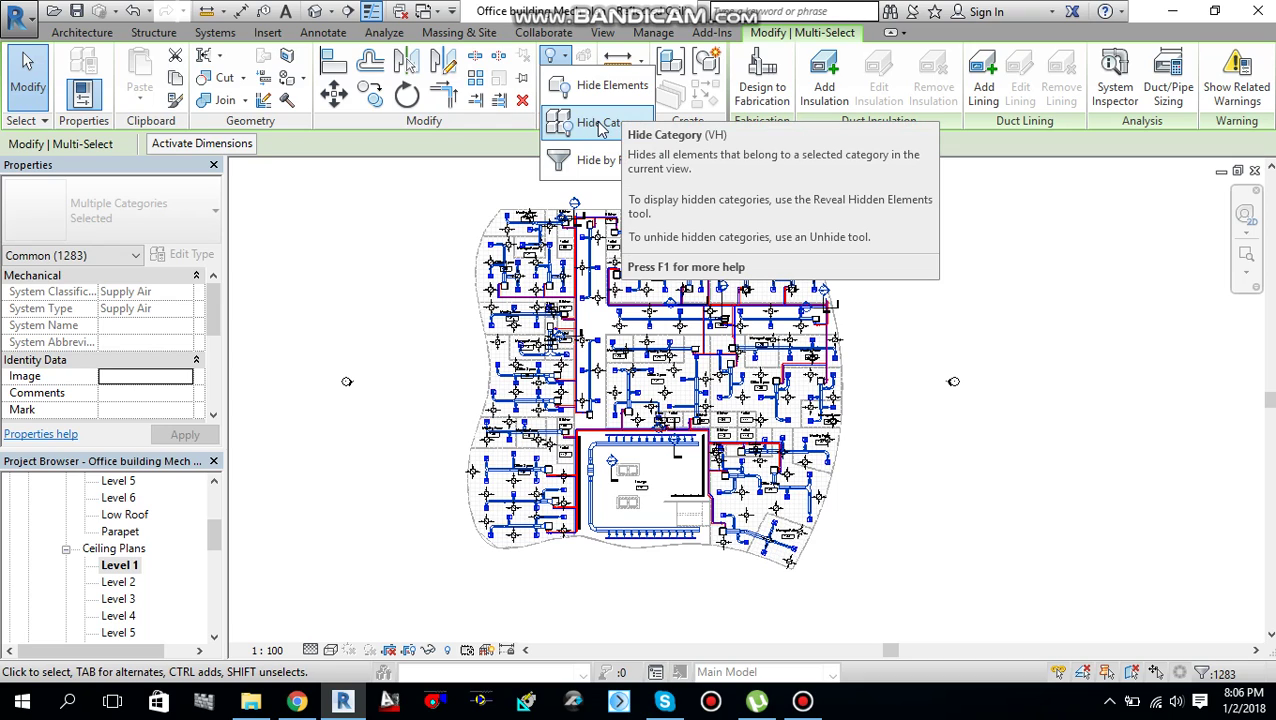
click(600, 124)
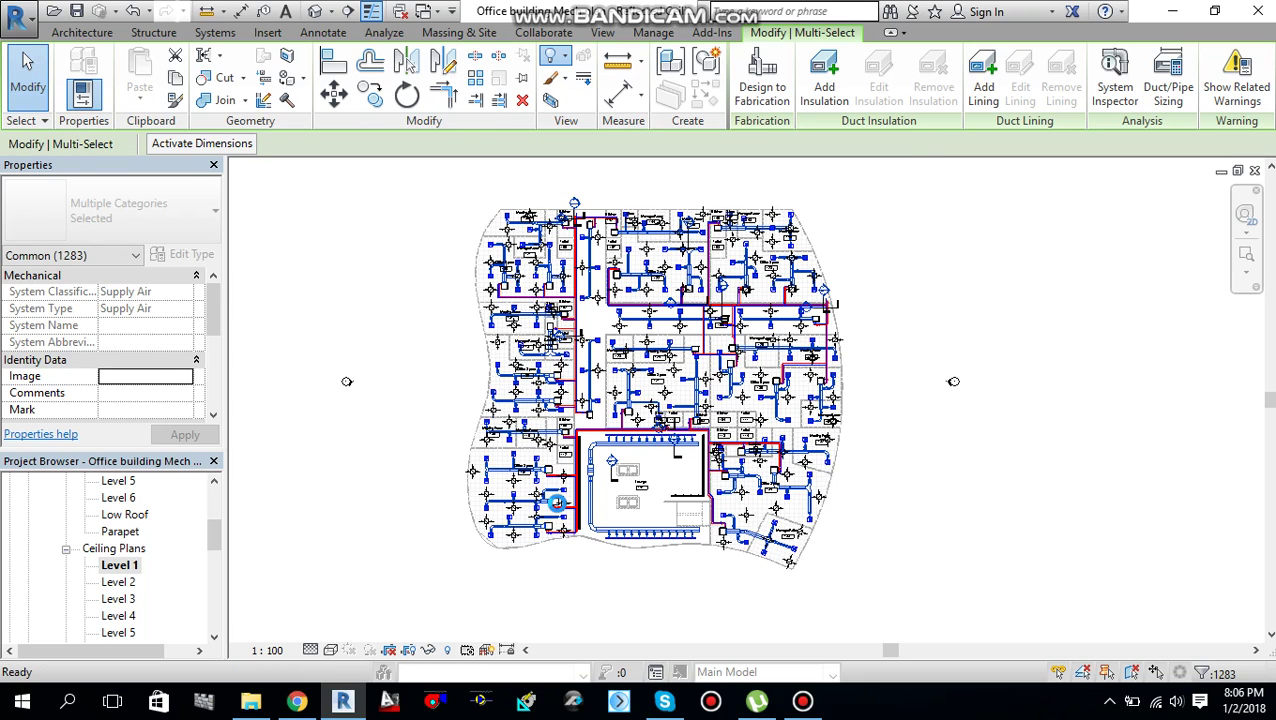
Step: Deselect the ducts, then zoom and pan around the plan to confirm no ducts remain
click(543, 505)
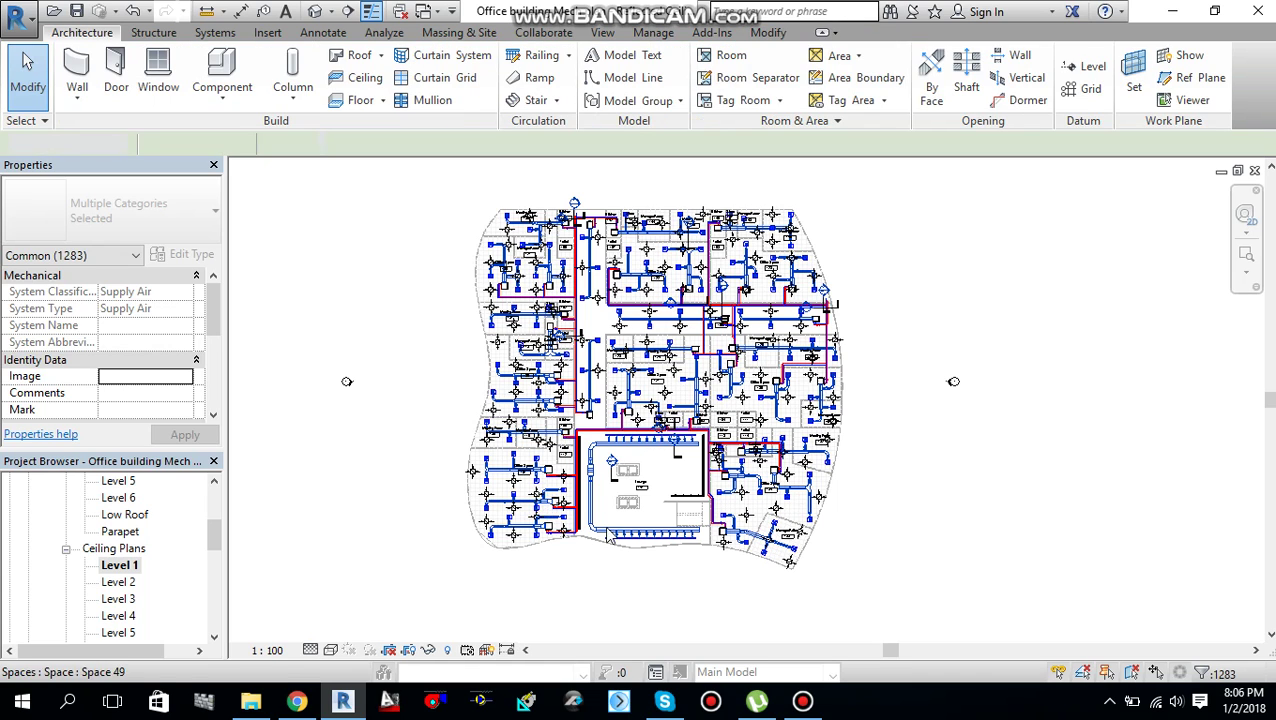
scroll(538, 540, up, 1)
scroll(538, 543, up, 4)
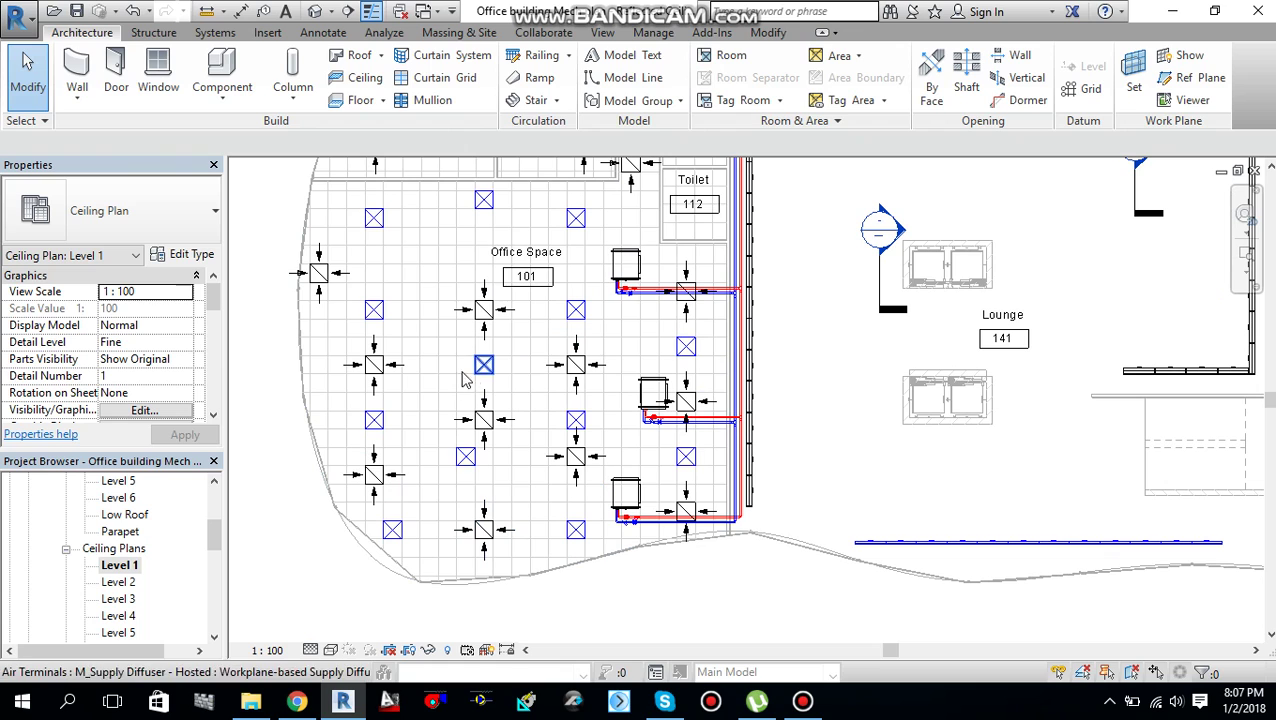
scroll(446, 350, up, 2)
scroll(590, 393, down, 5)
middle_drag(745, 345, 667, 420)
scroll(520, 447, up, 3)
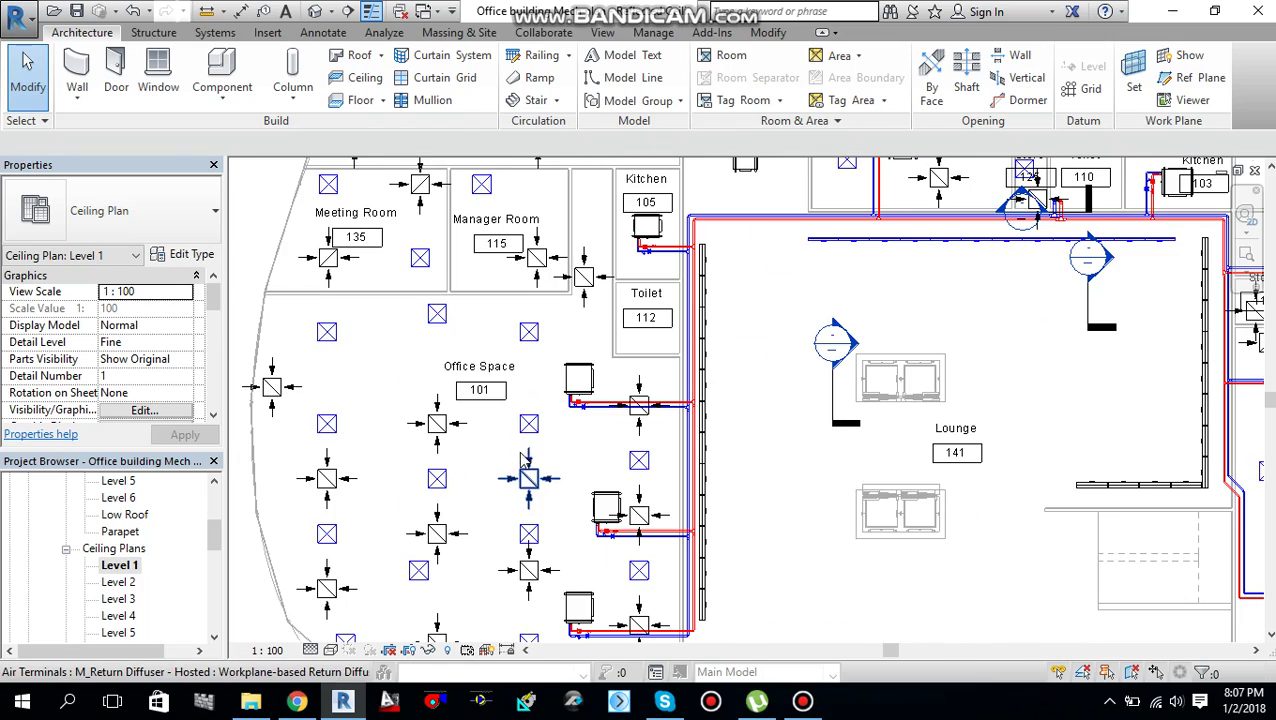
scroll(570, 452, down, 4)
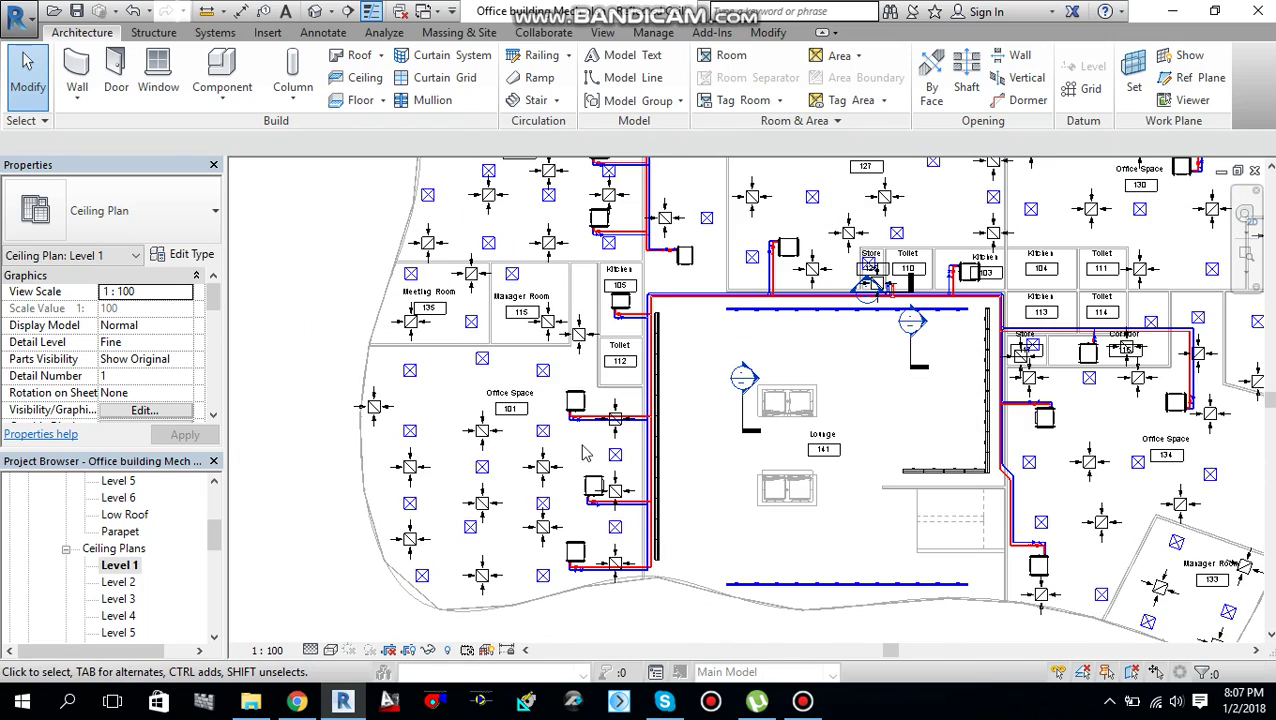
middle_drag(766, 466, 679, 463)
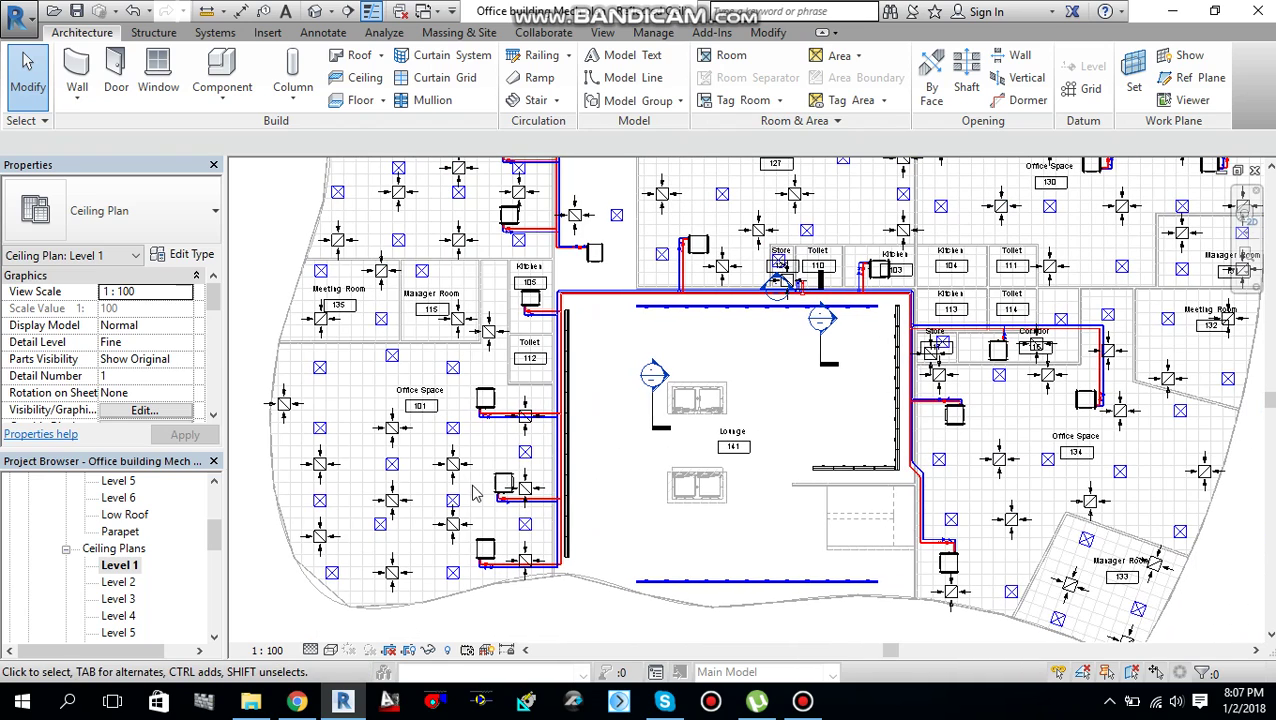
scroll(476, 493, down, 2)
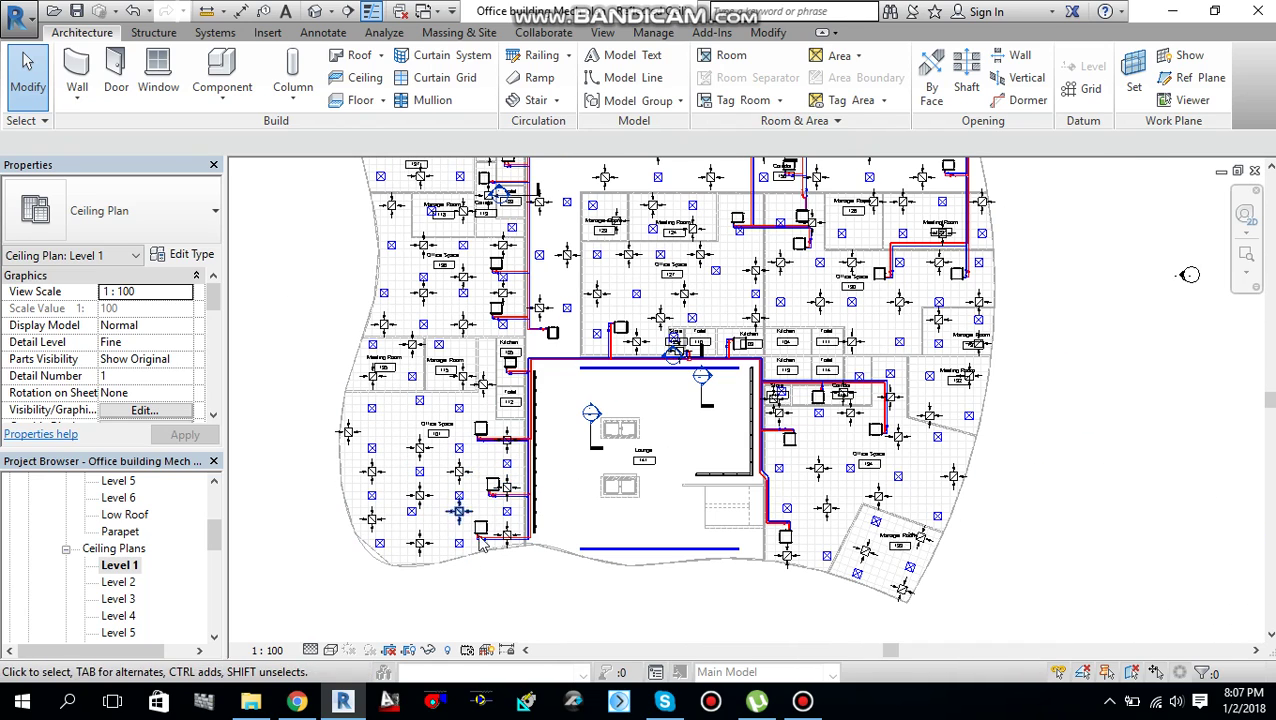
scroll(470, 565, up, 1)
scroll(470, 565, up, 1)
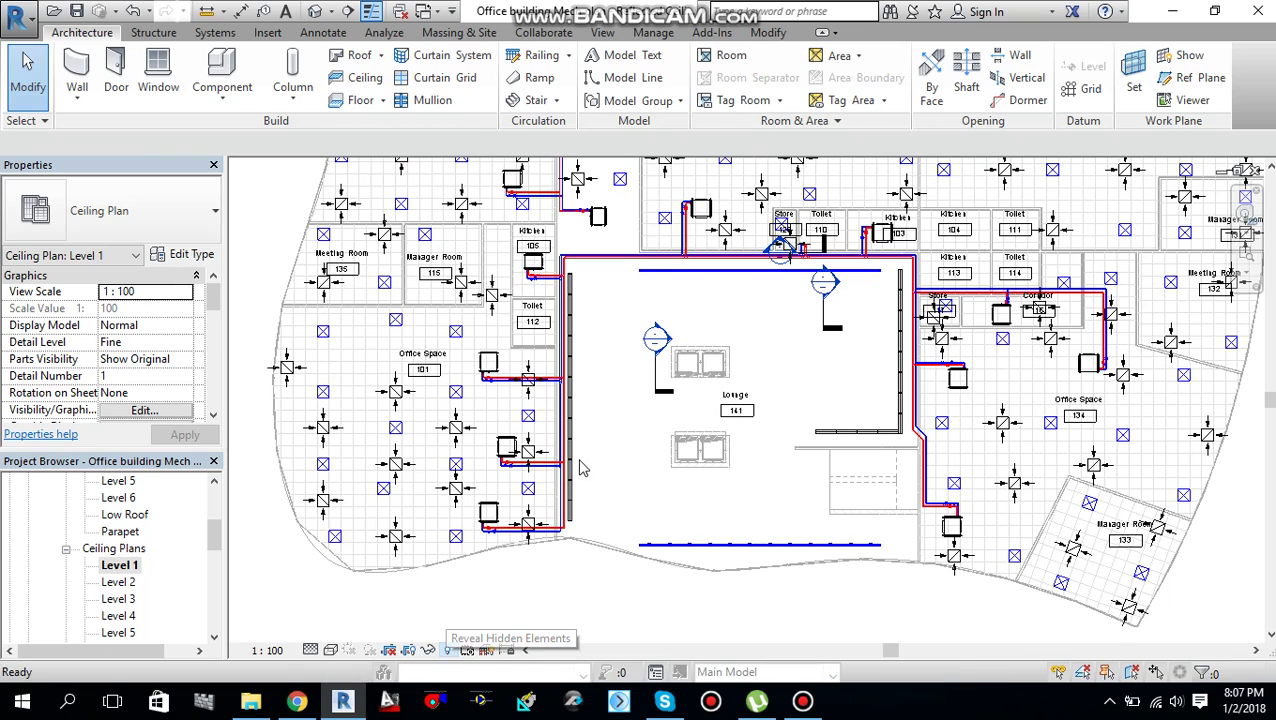
scroll(573, 470, down, 5)
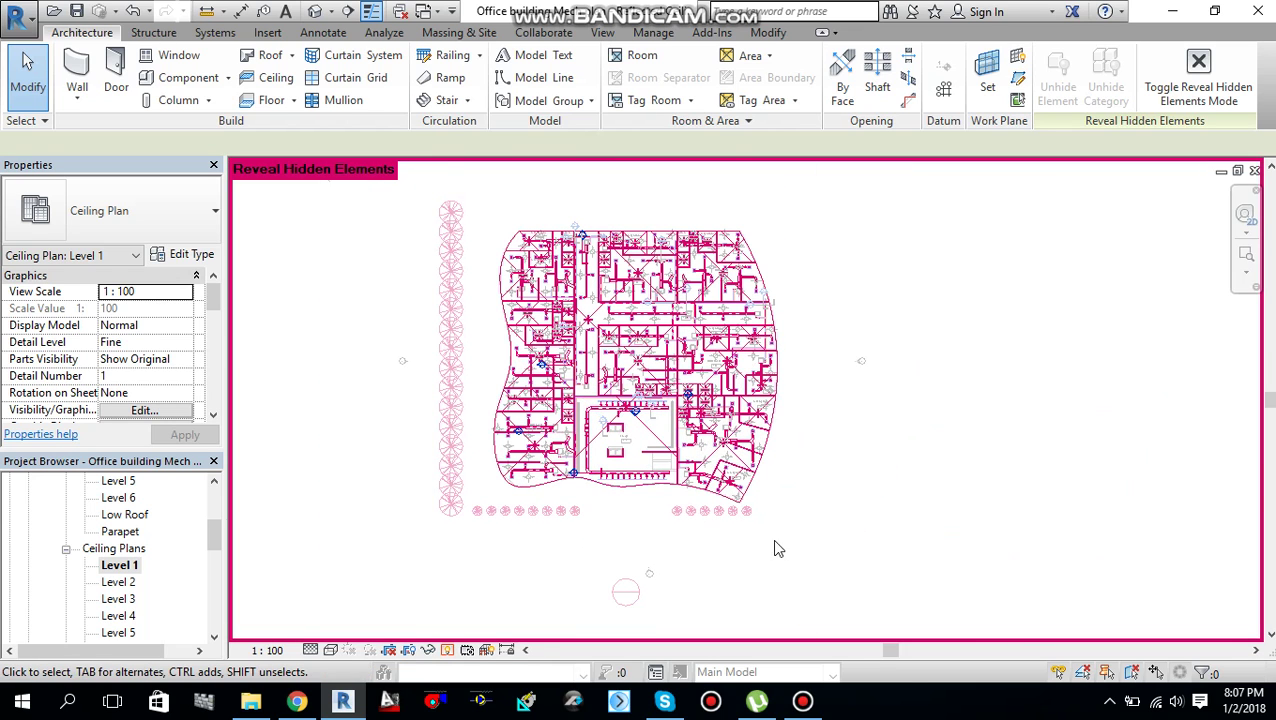
Step: Window-select the whole plan and in Filter uncheck Air Terminals, Mechanical Equipment and pipe categories
drag(829, 558, 481, 205)
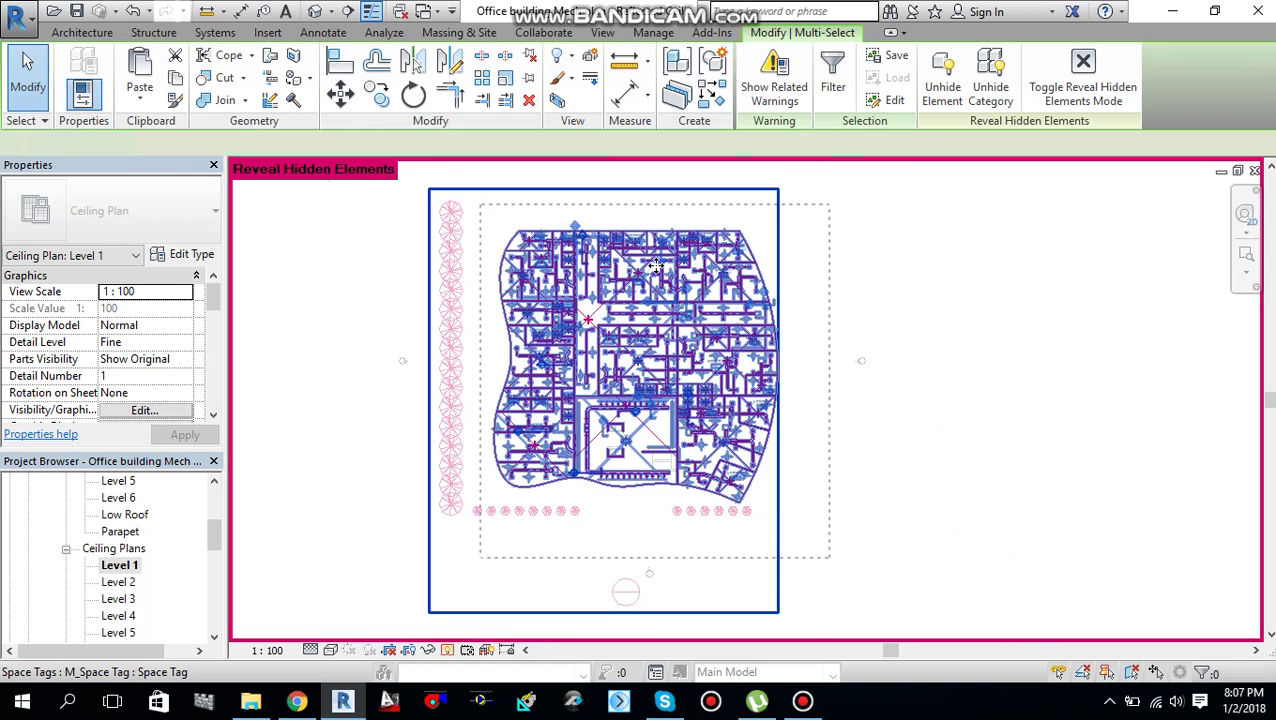
click(832, 80)
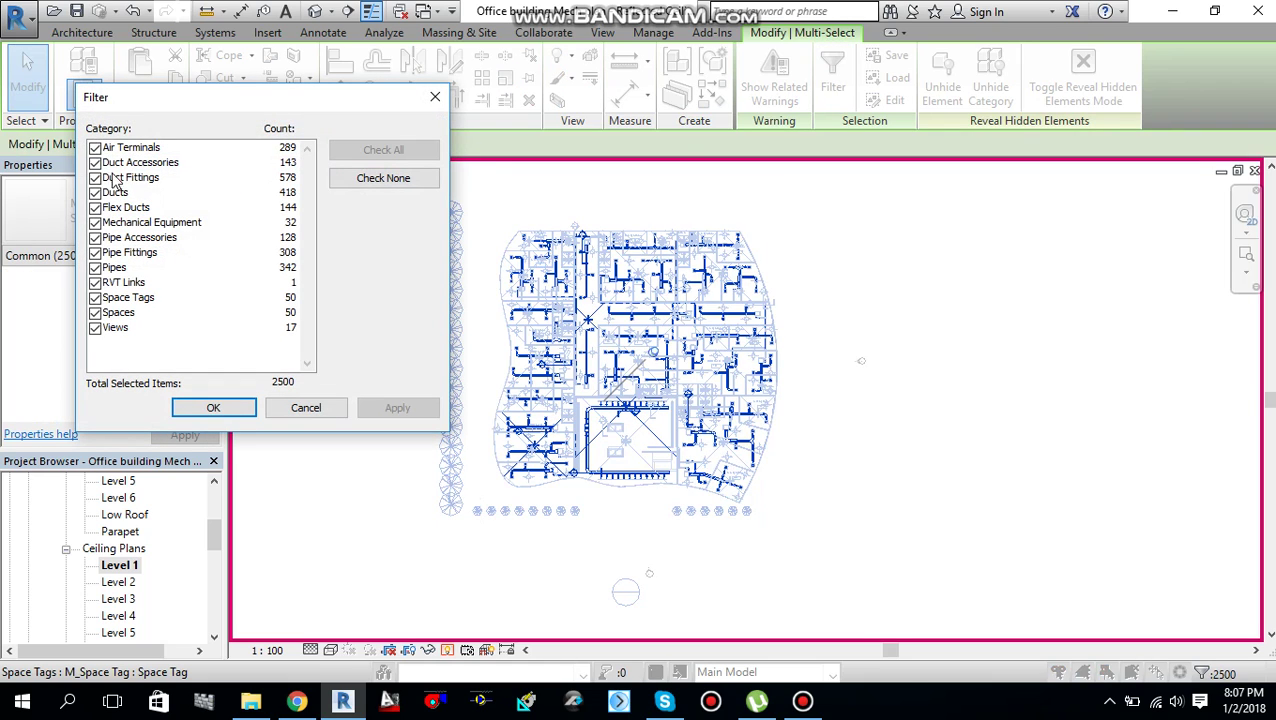
click(95, 148)
click(95, 238)
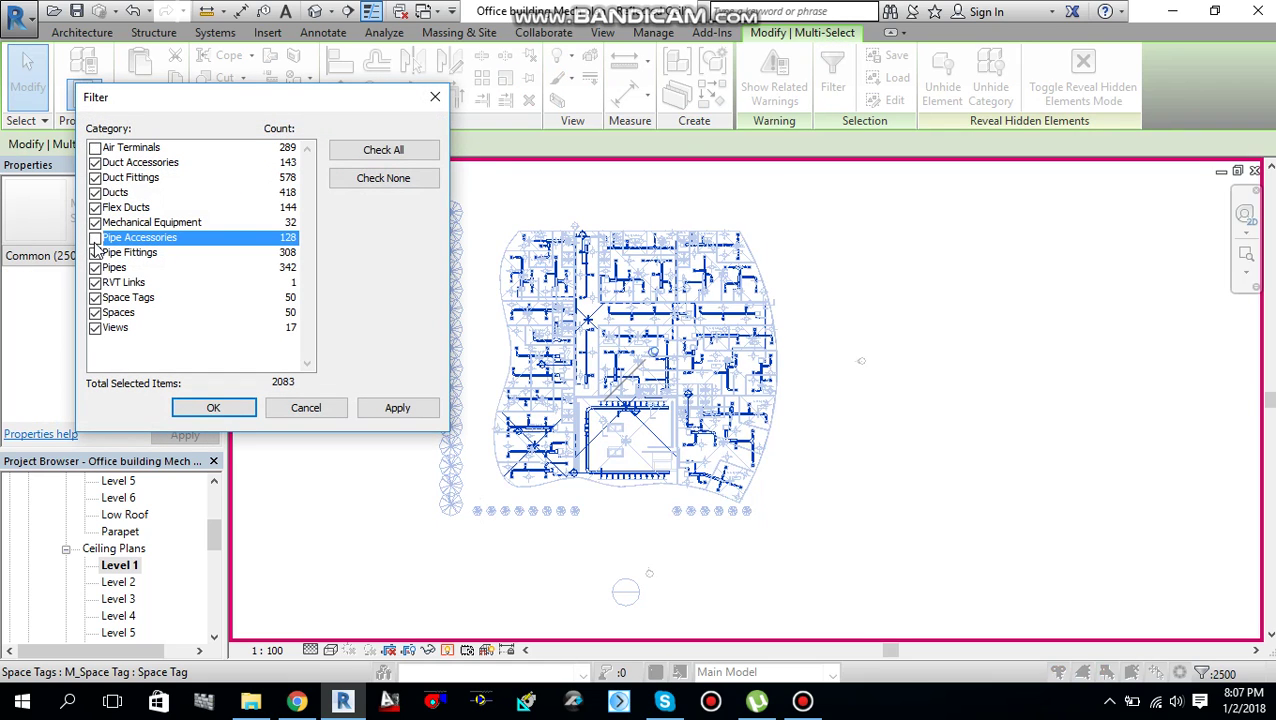
click(95, 222)
click(95, 252)
click(95, 267)
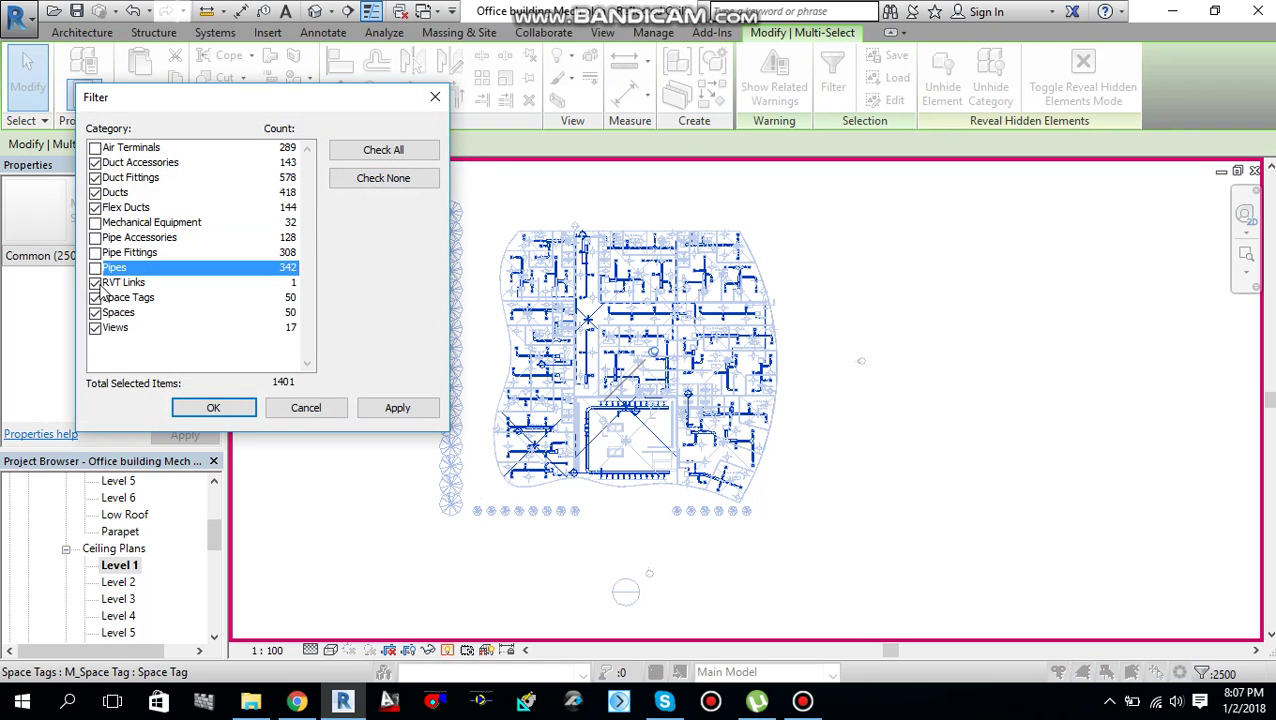
Step: Also uncheck RVT Links, Space Tags, Spaces and Views, then apply and confirm the duct-only filter
click(95, 282)
click(95, 297)
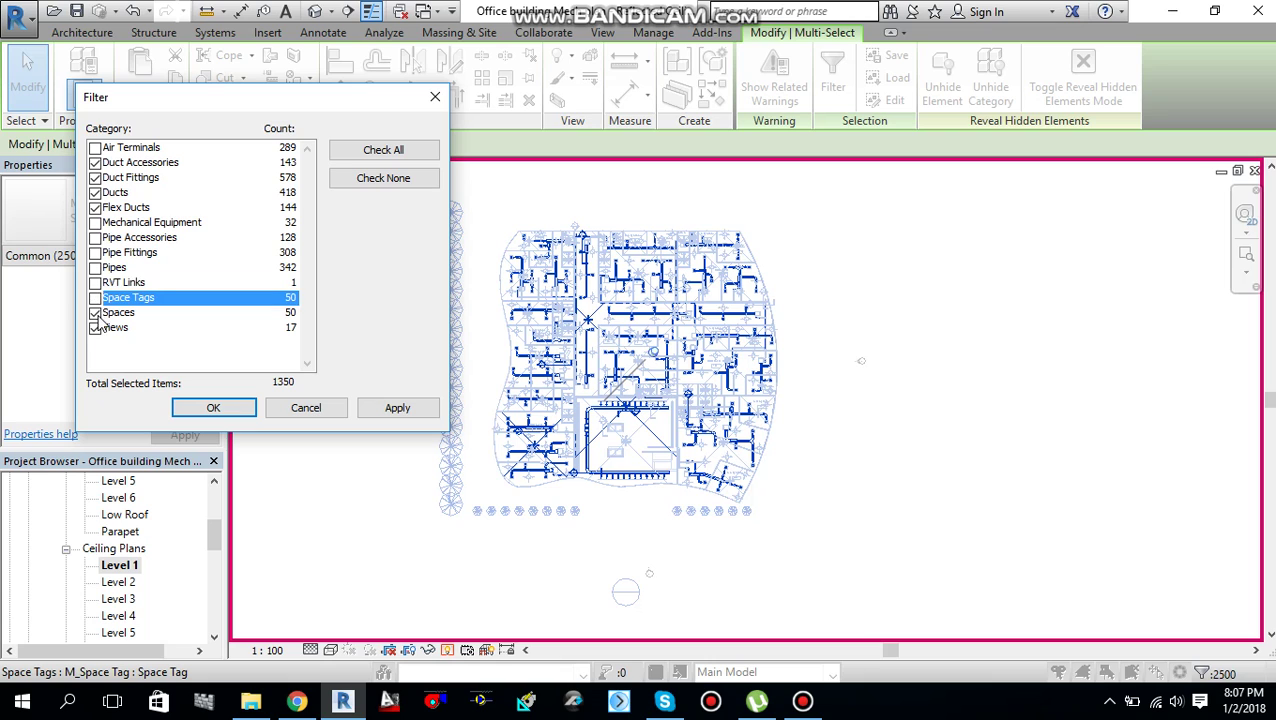
click(95, 312)
click(95, 328)
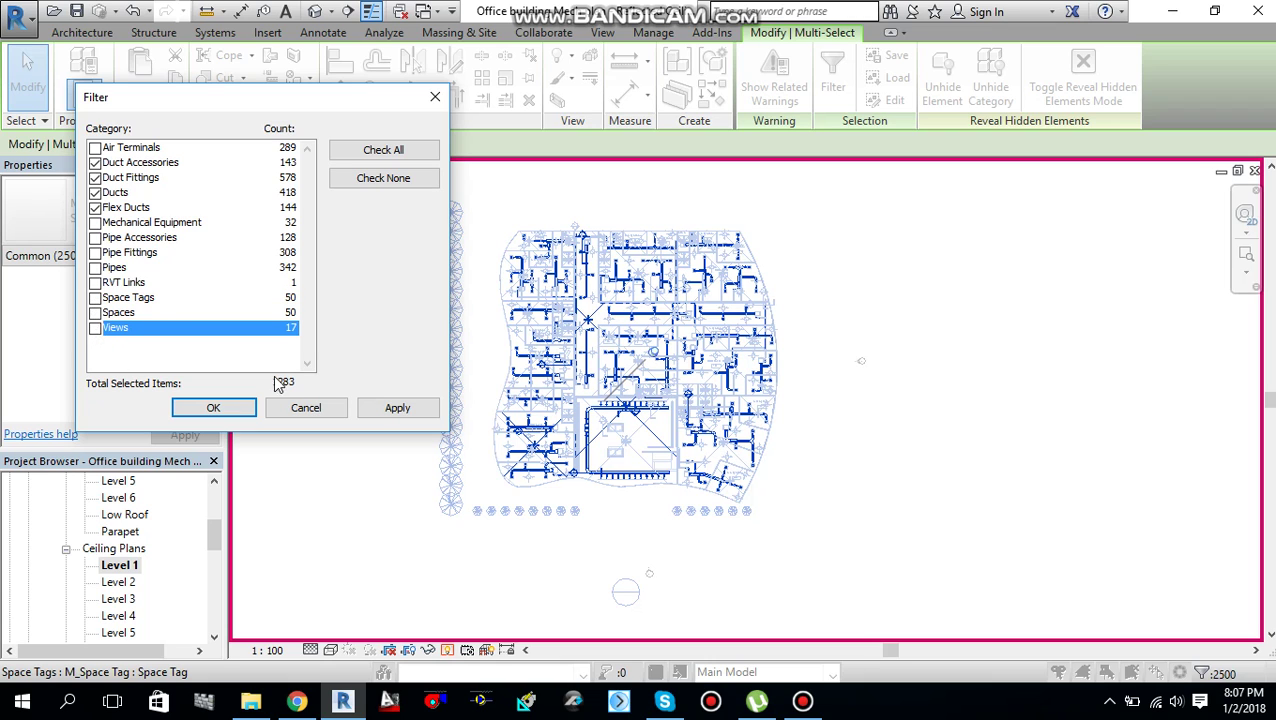
click(392, 407)
click(232, 407)
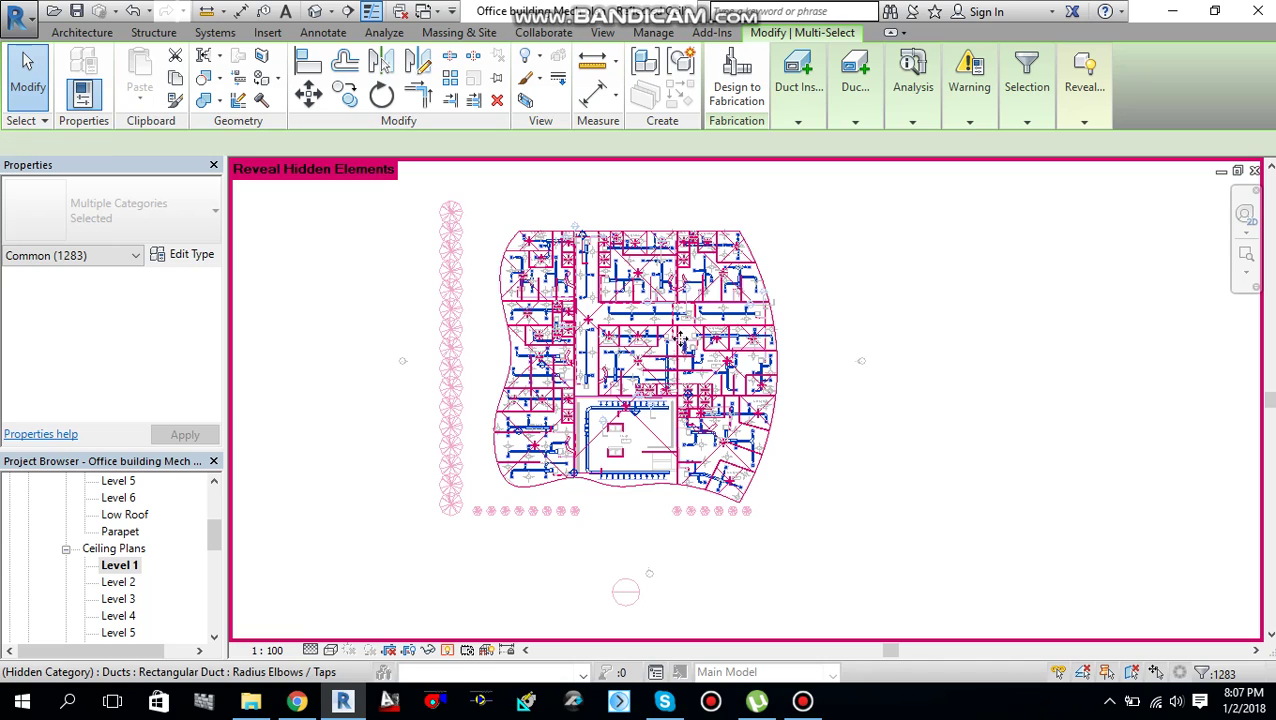
Step: Unhide the duct category from the Reveal panel and clear the selection
click(1085, 124)
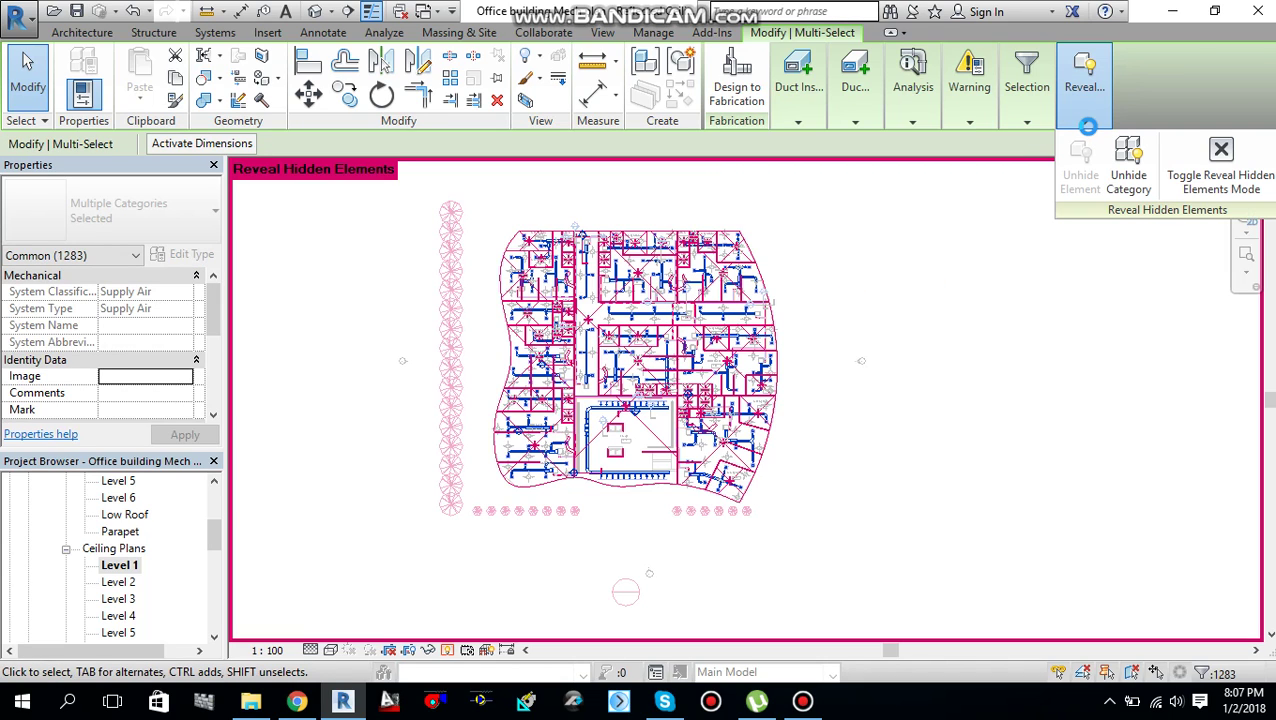
click(1130, 180)
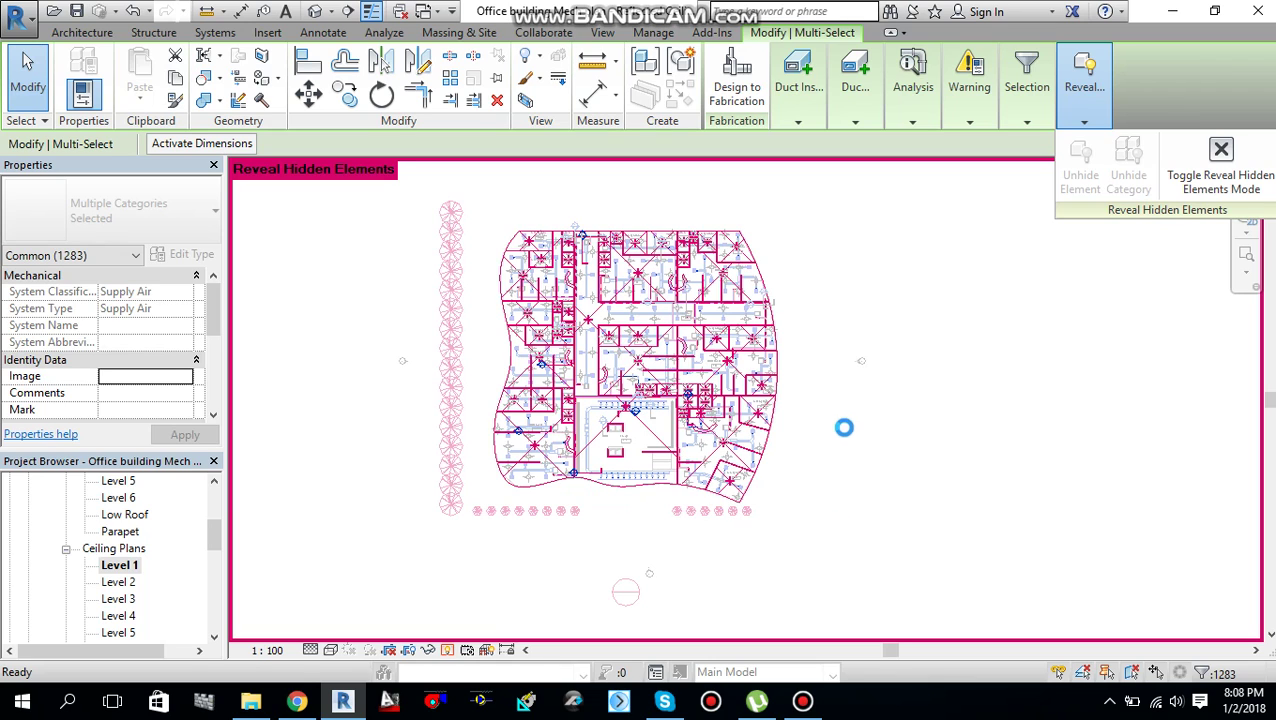
key(Escape)
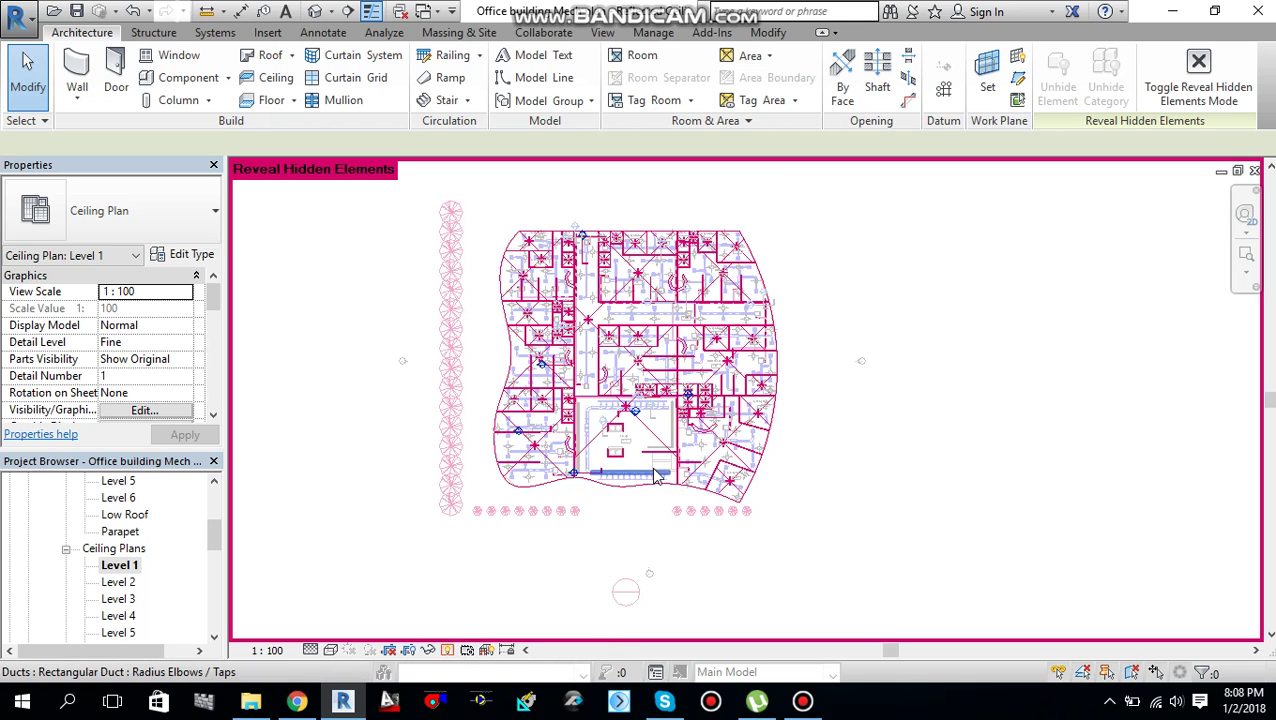
Step: Exit reveal hidden elements mode and zoom and pan around Level 1 to review the restored ductwork
click(449, 650)
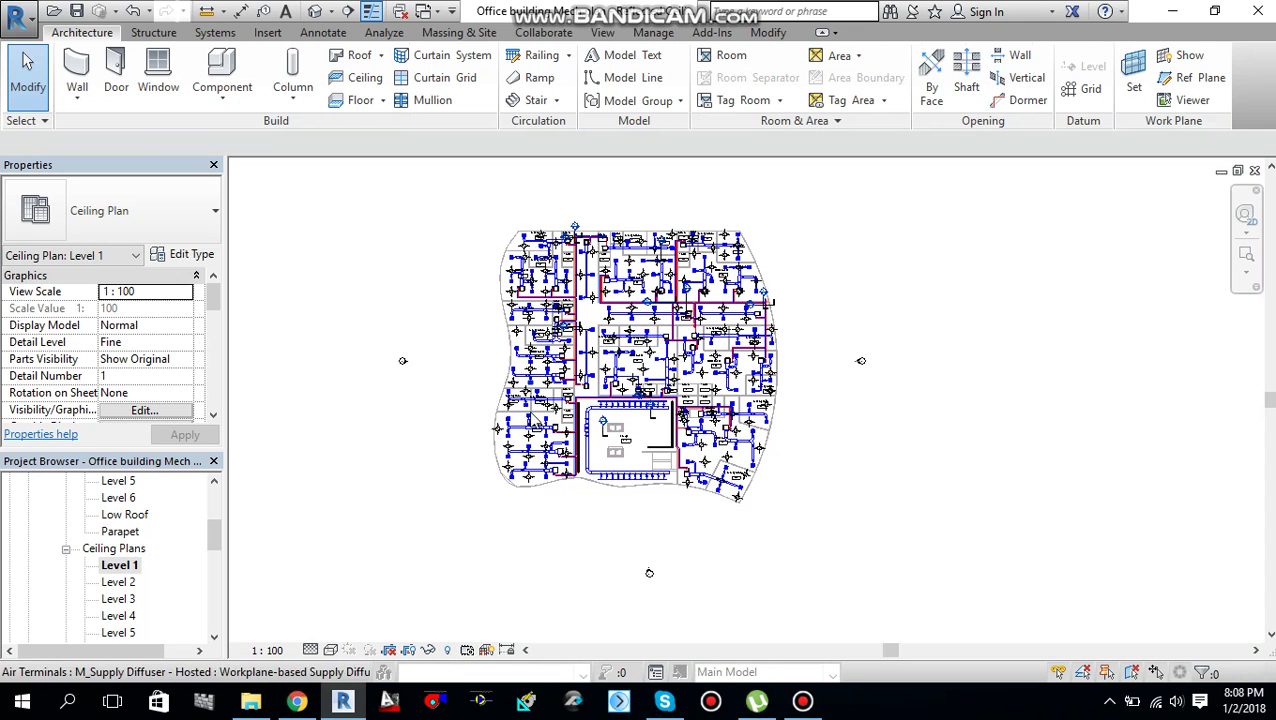
scroll(540, 436, up, 5)
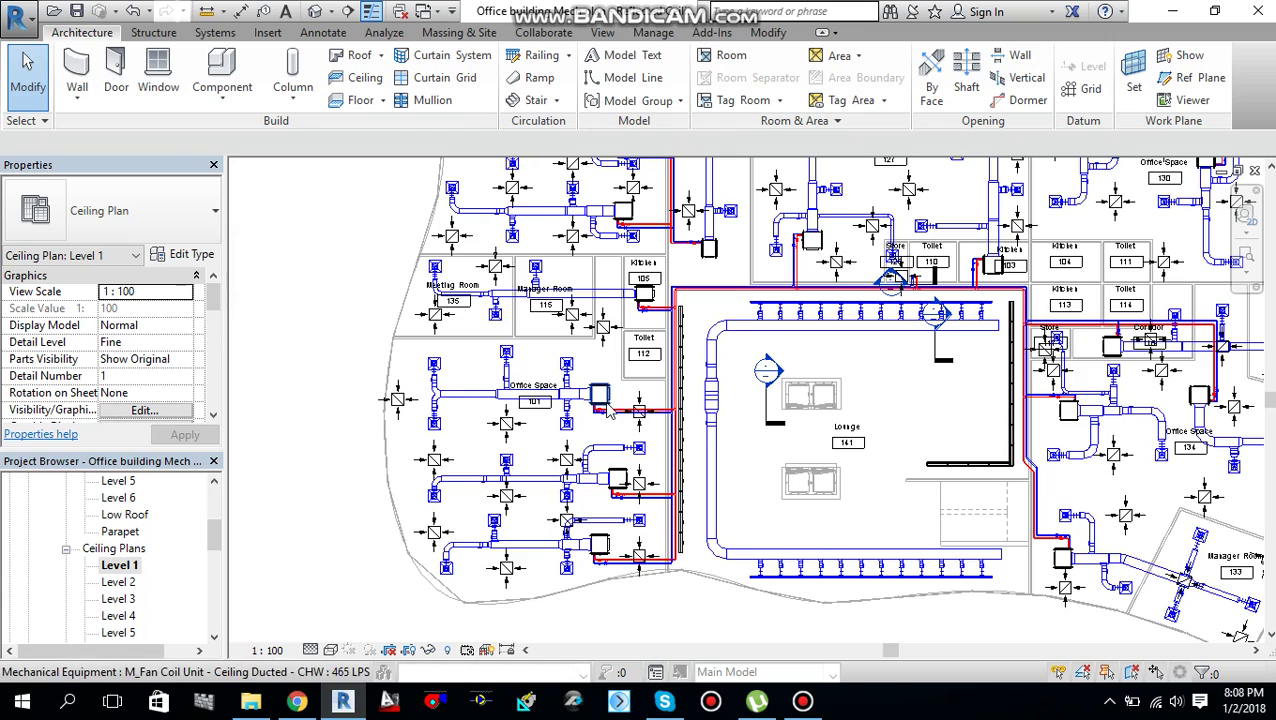
scroll(760, 377, down, 1)
scroll(760, 377, down, 3)
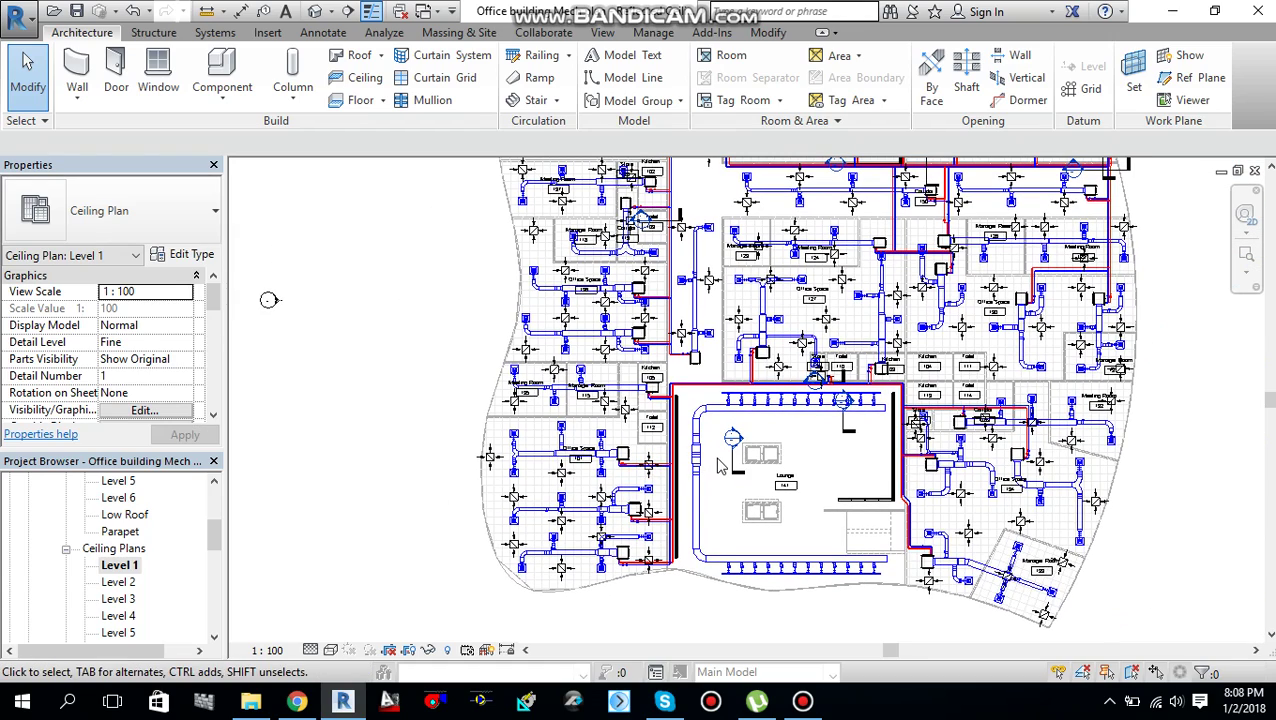
middle_drag(768, 468, 680, 480)
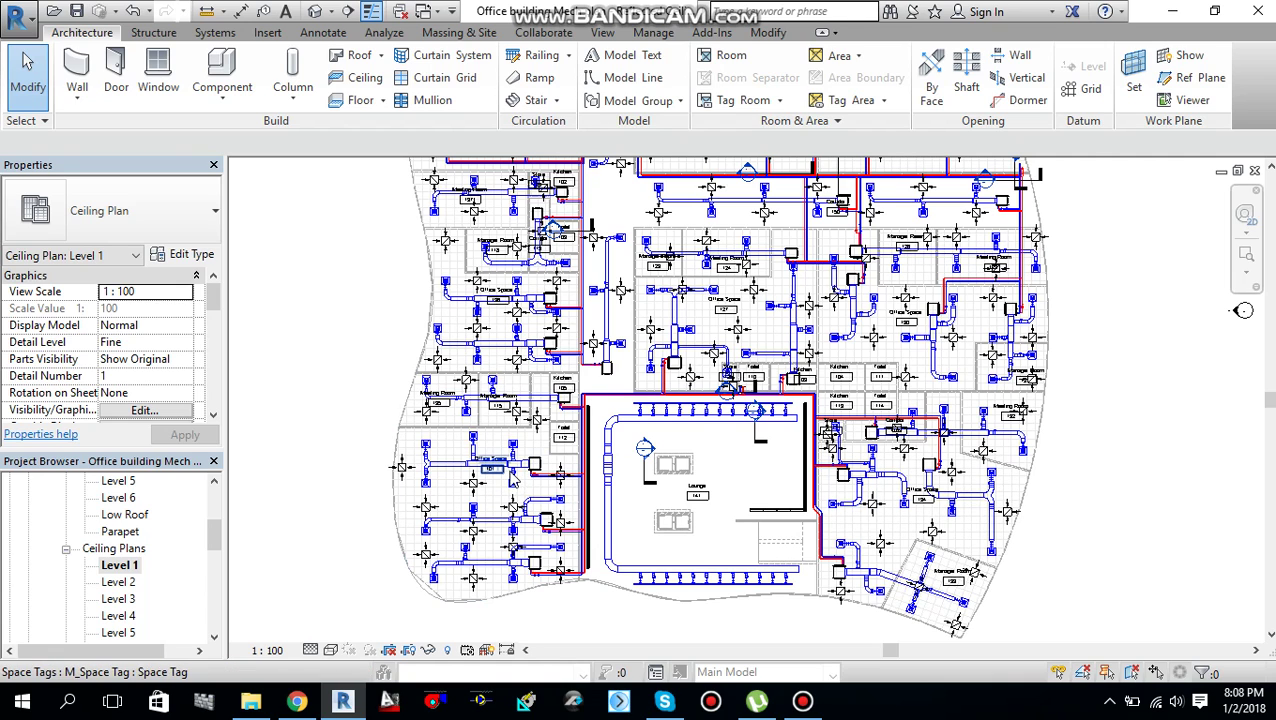
scroll(645, 462, down, 2)
middle_drag(634, 488, 612, 508)
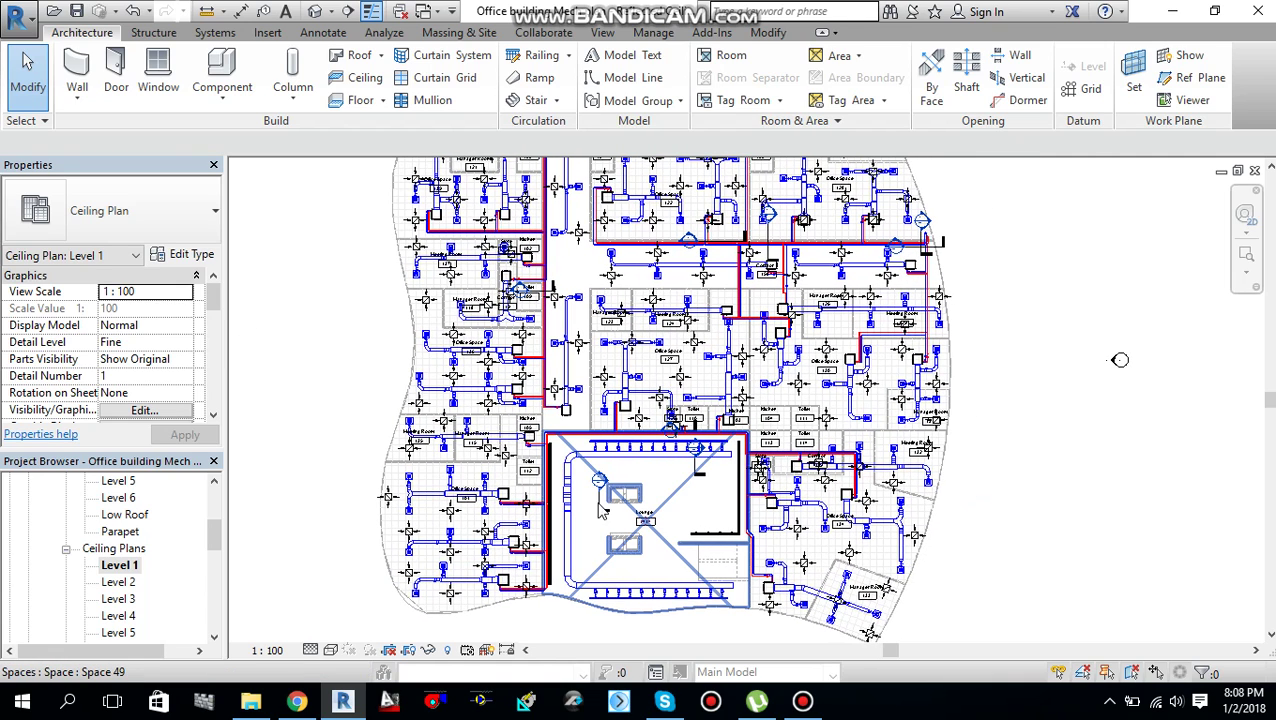